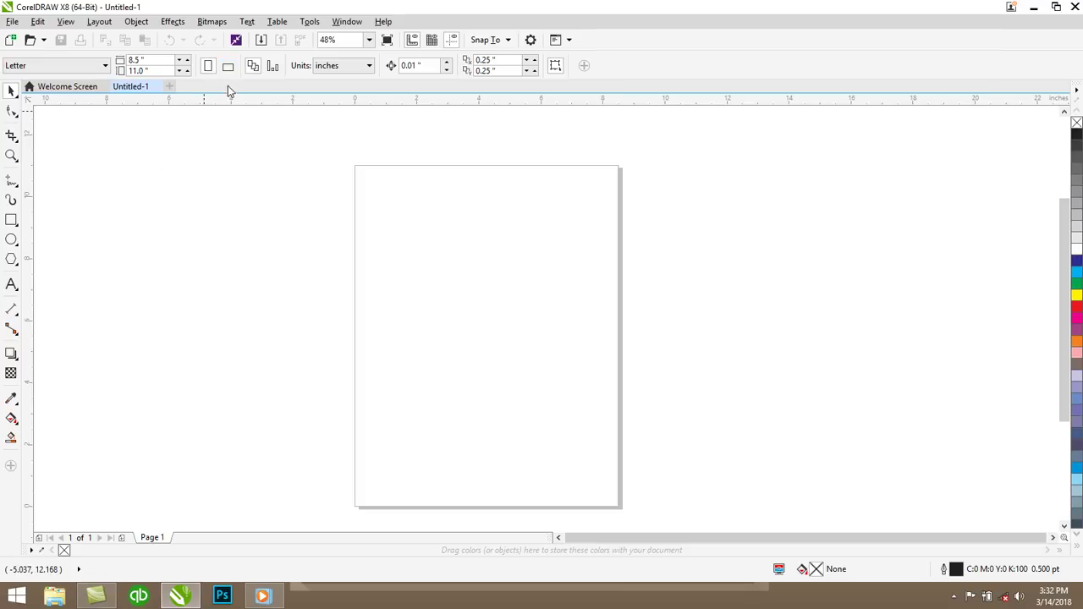
# Switch the page to landscape and draw a five-segment zigzag about 4.7 by 2.1 inches with the 2-Point Line tool.
pyautogui.click(228, 68)
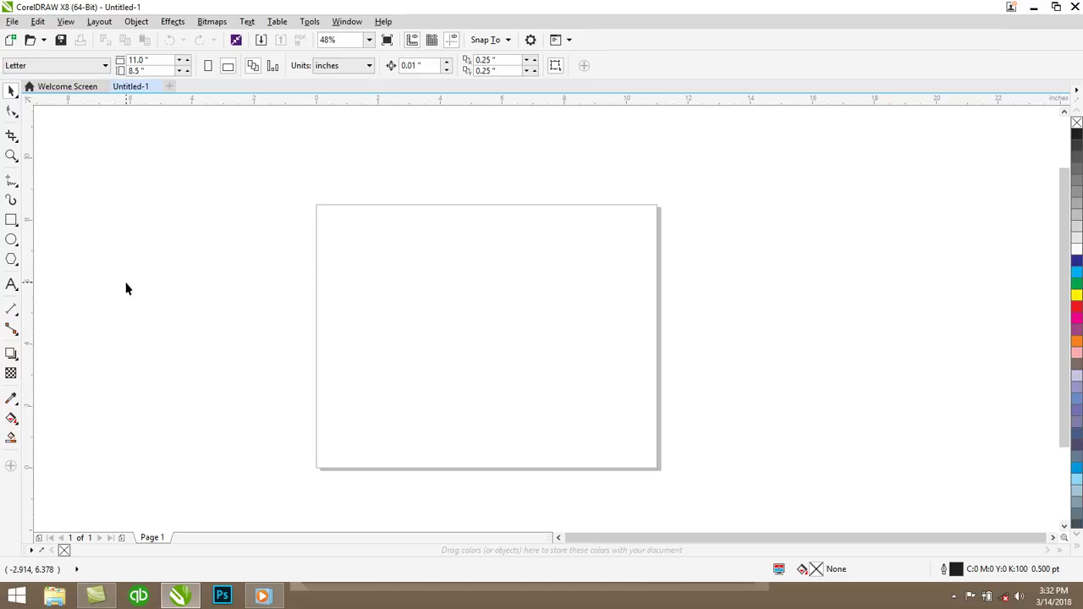
pyautogui.click(13, 184)
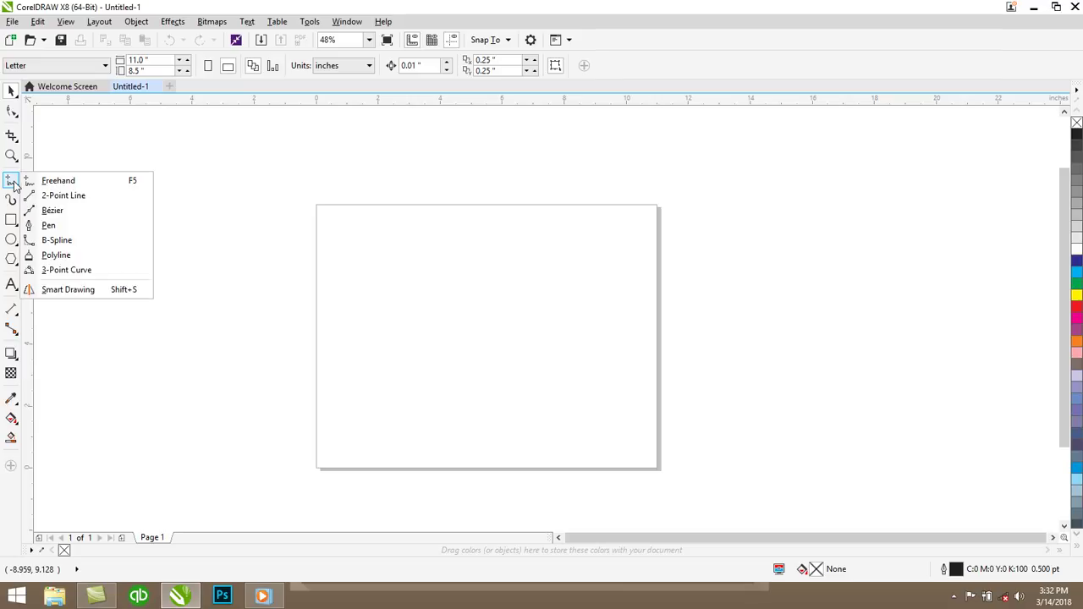
pyautogui.click(59, 196)
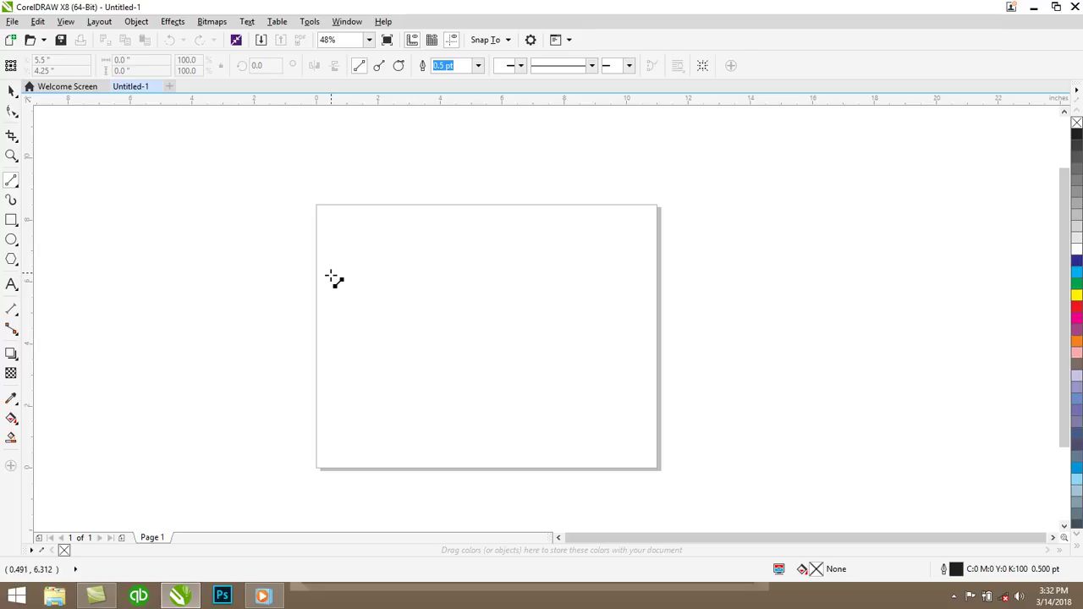
pyautogui.moveTo(331, 289)
pyautogui.mouseDown()
pyautogui.moveTo(394, 273)
pyautogui.moveTo(366, 307)
pyautogui.moveTo(423, 306)
pyautogui.moveTo(398, 325)
pyautogui.moveTo(480, 344)
pyautogui.mouseUp()
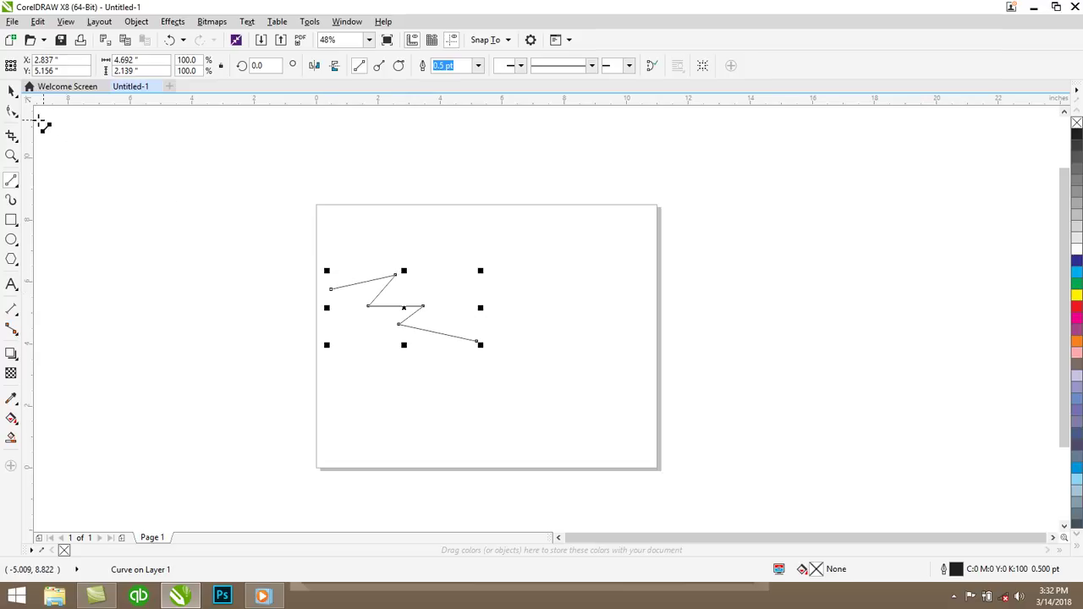
# Convert all of the zigzag's segments to curves and make its nodes smooth with the Shape tool.
pyautogui.click(11, 113)
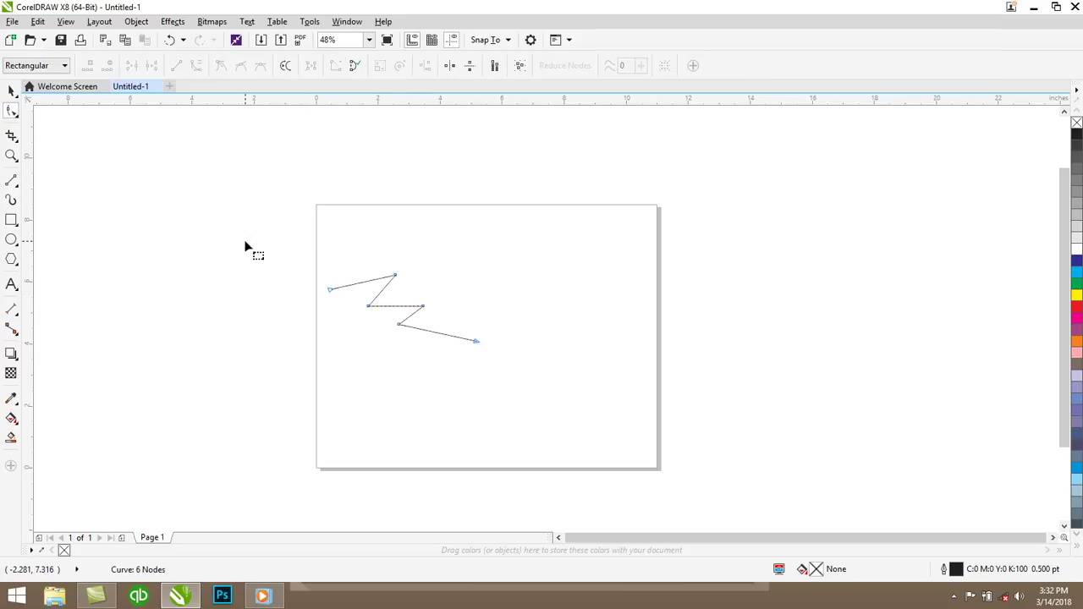
pyautogui.moveTo(416, 313); pyautogui.dragTo(509, 380)
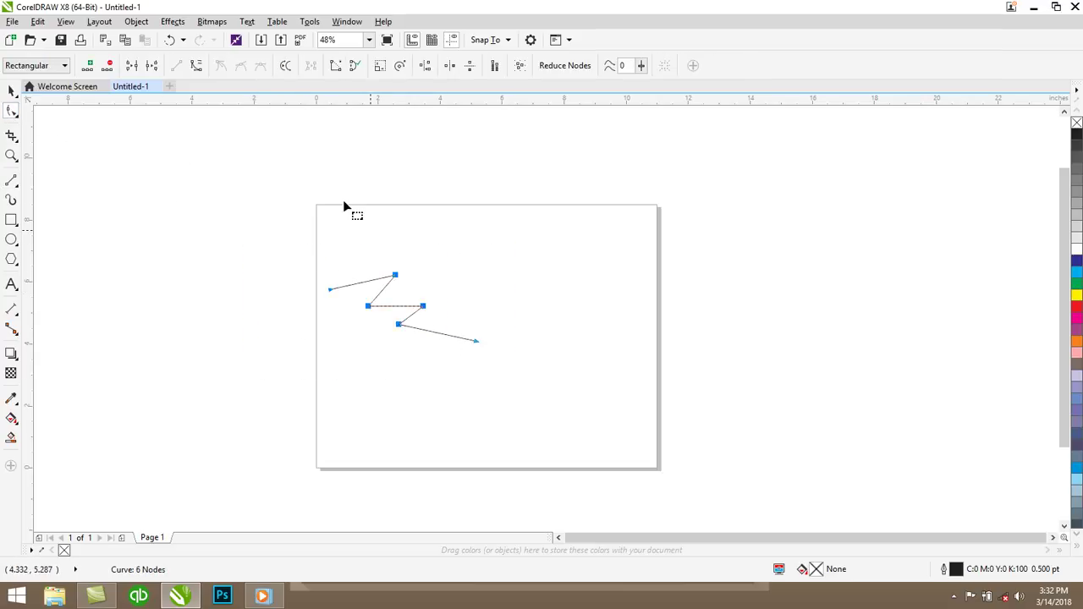
pyautogui.click(196, 66)
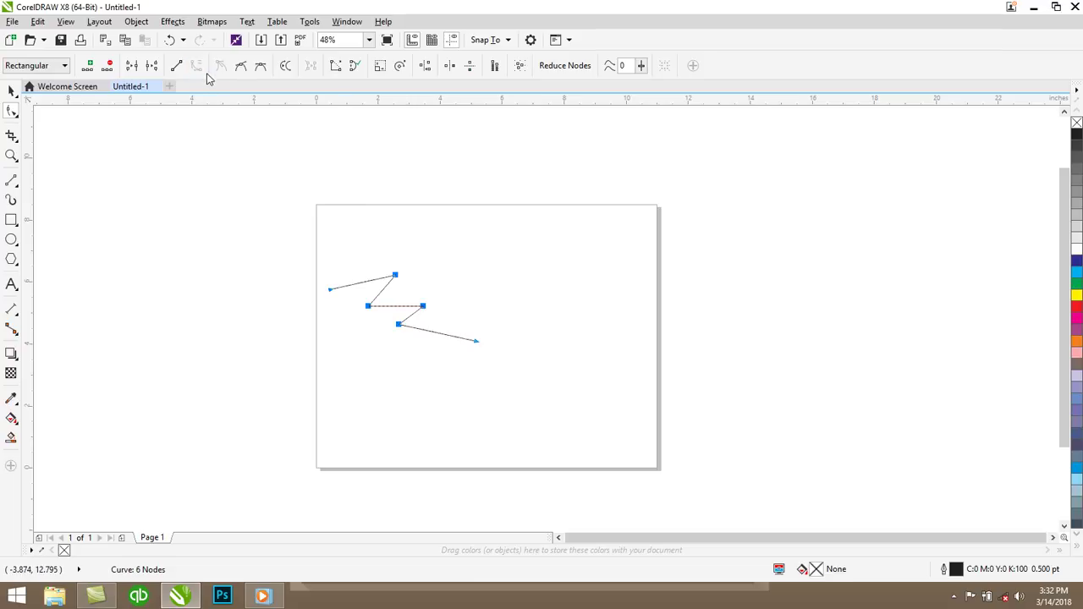
pyautogui.click(241, 67)
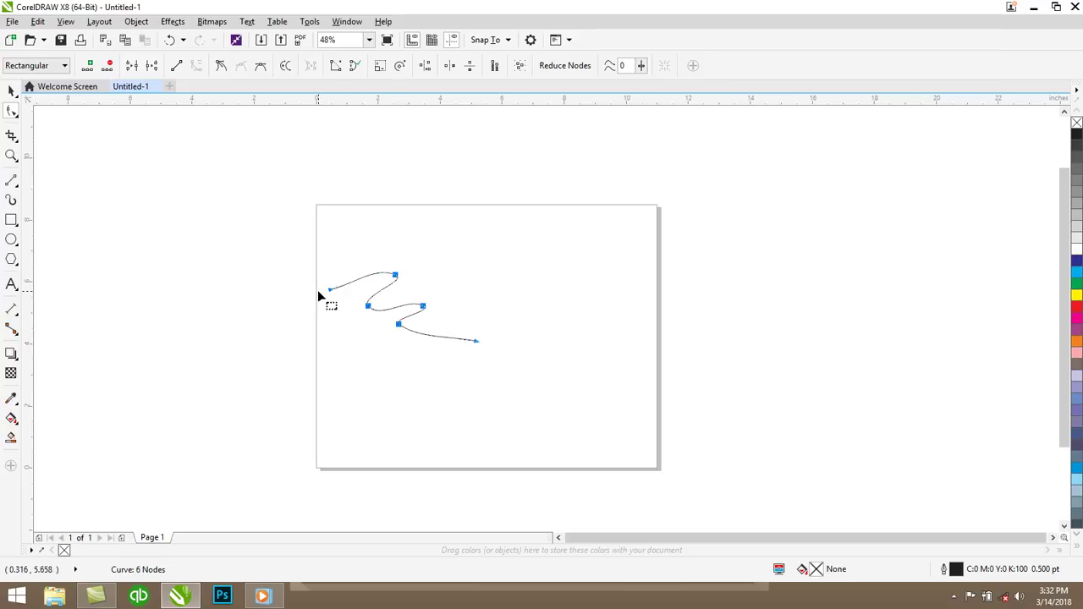
pyautogui.click(326, 307)
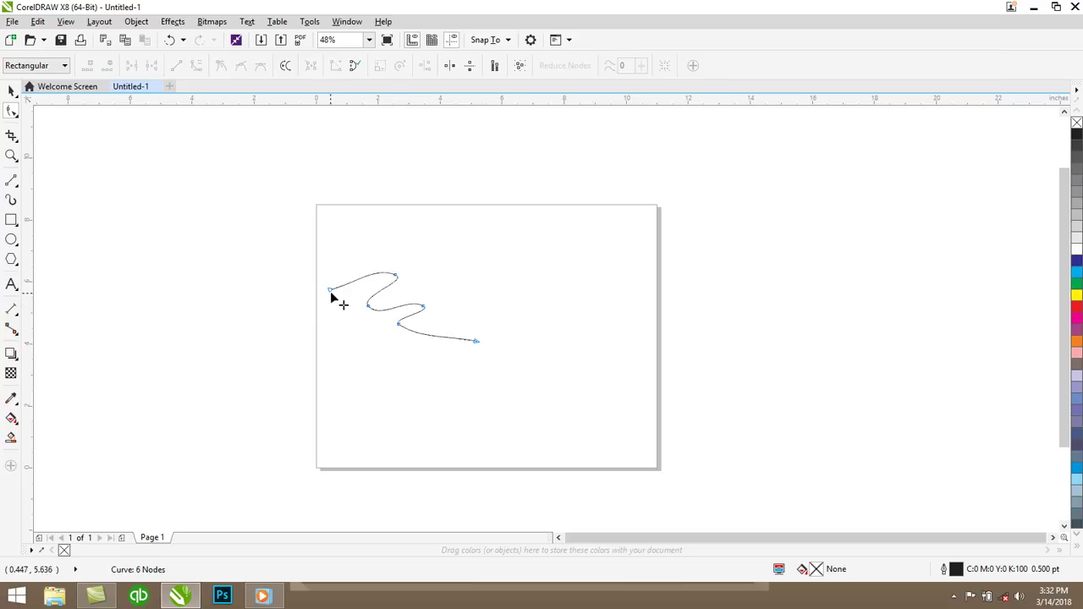
# Adjust the node handles at the curve's first two bends to make them rounder.
pyautogui.click(331, 291)
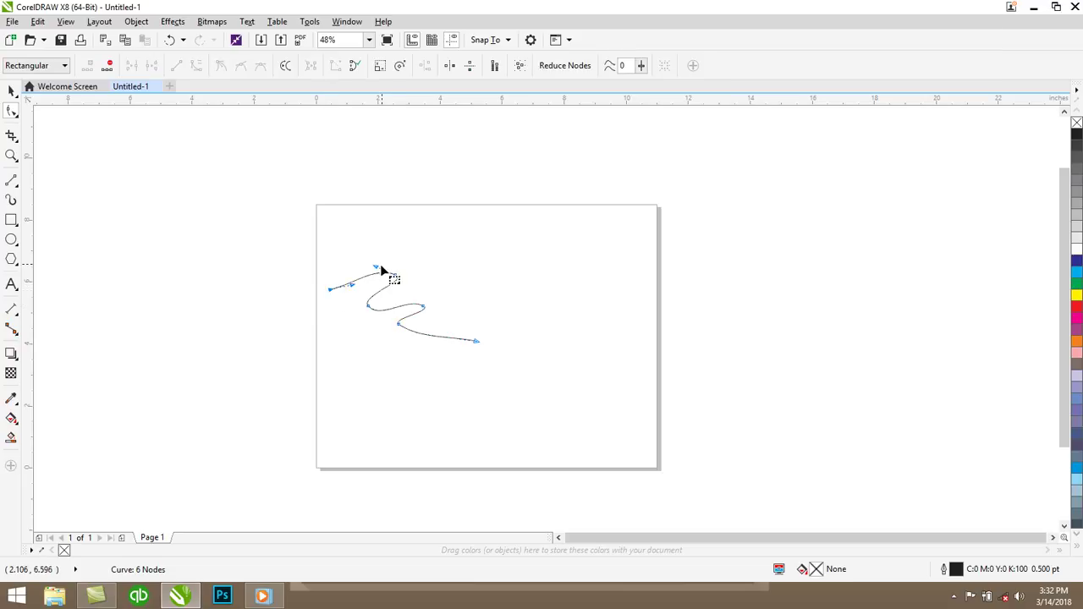
pyautogui.moveTo(377, 268); pyautogui.dragTo(393, 252)
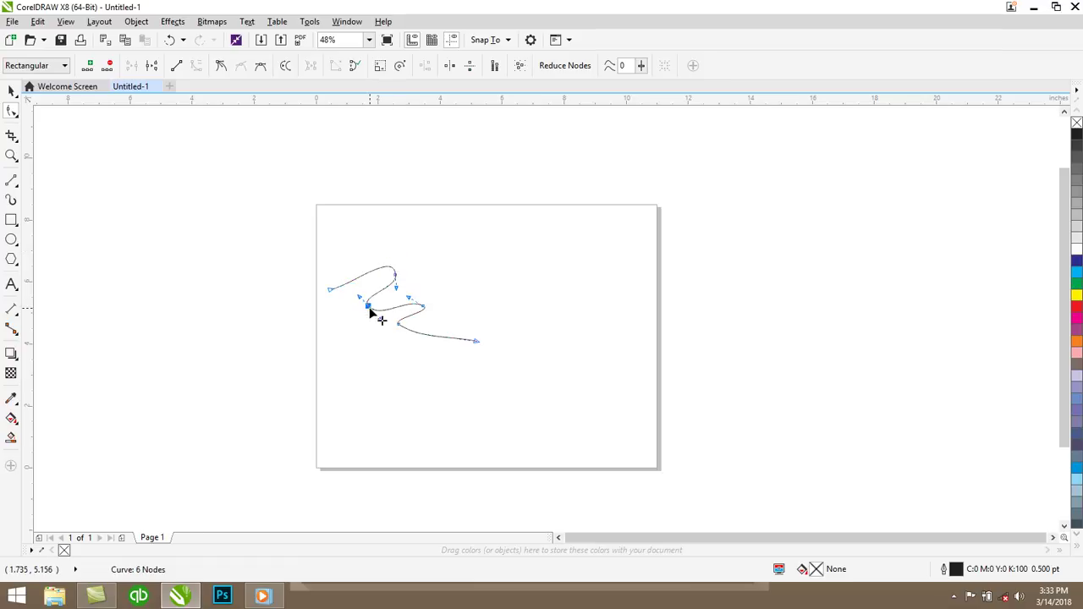
pyautogui.moveTo(380, 320); pyautogui.dragTo(369, 332)
# Lower the last bend's node, round the two lower bends with their handles, and reshape the curve's tail, extending its end node outward.
pyautogui.click(397, 327)
pyautogui.moveTo(400, 327); pyautogui.dragTo(426, 315)
pyautogui.click(423, 307)
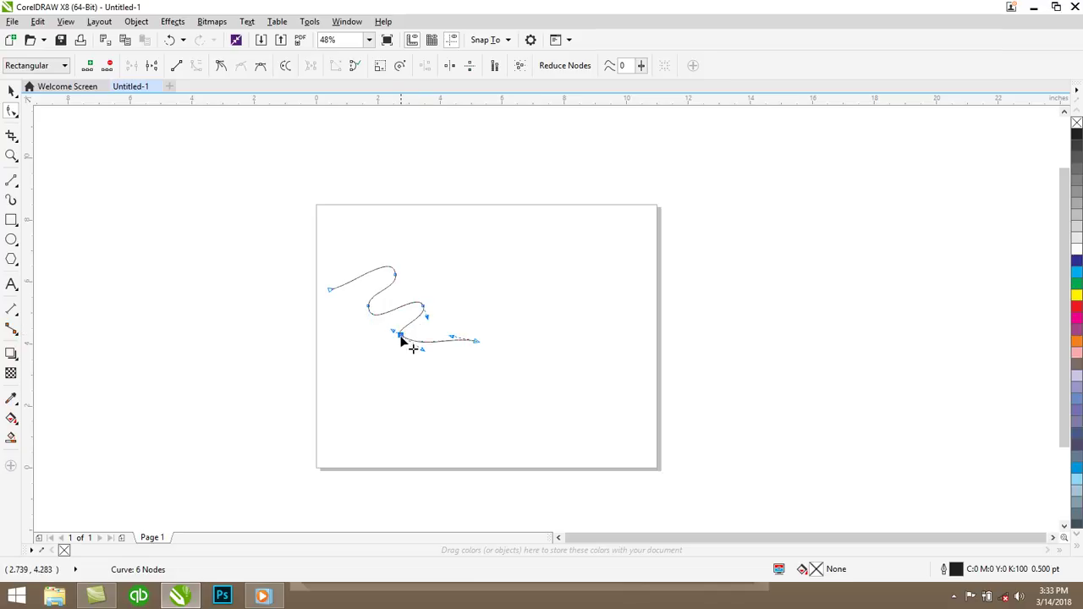
pyautogui.moveTo(422, 355); pyautogui.dragTo(414, 361)
pyautogui.click(424, 307)
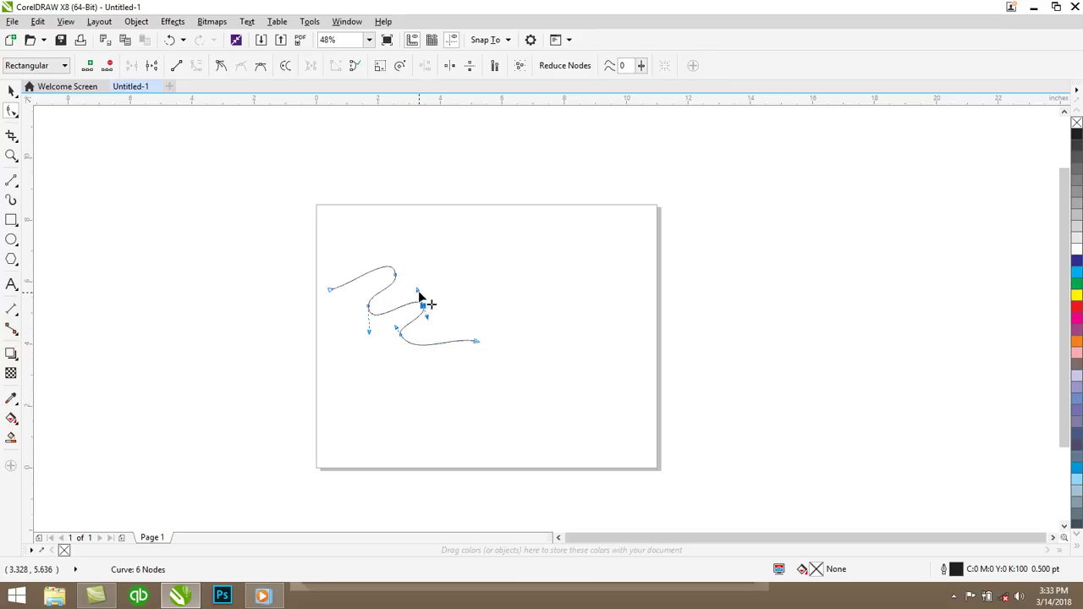
pyautogui.moveTo(417, 289); pyautogui.dragTo(416, 282)
pyautogui.click(395, 274)
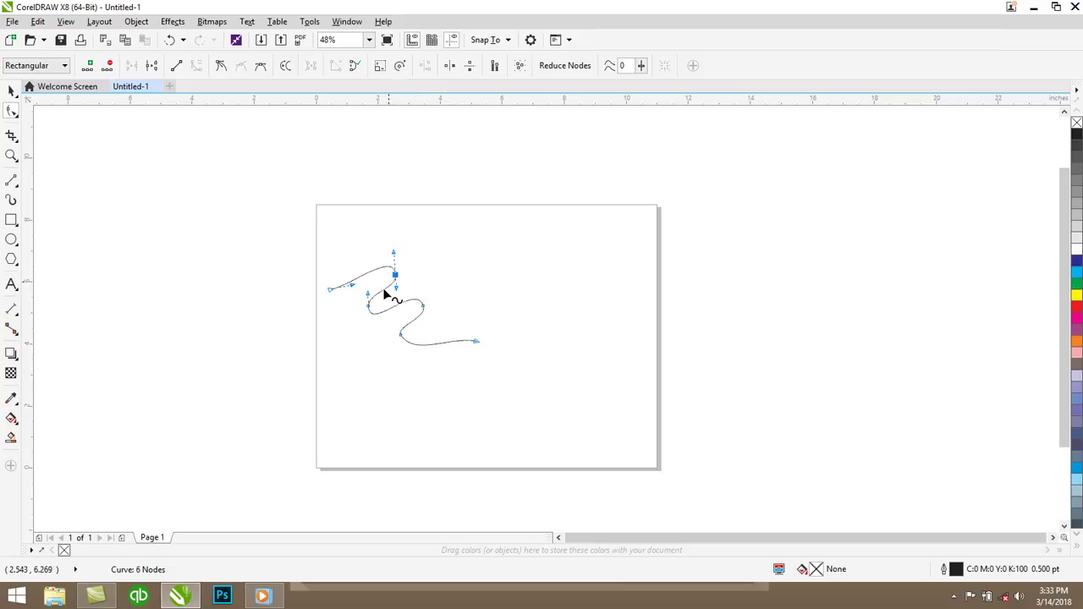
pyautogui.click(423, 305)
pyautogui.moveTo(475, 345)
pyautogui.mouseDown()
pyautogui.moveTo(500, 348)
pyautogui.moveTo(467, 330)
pyautogui.mouseUp()
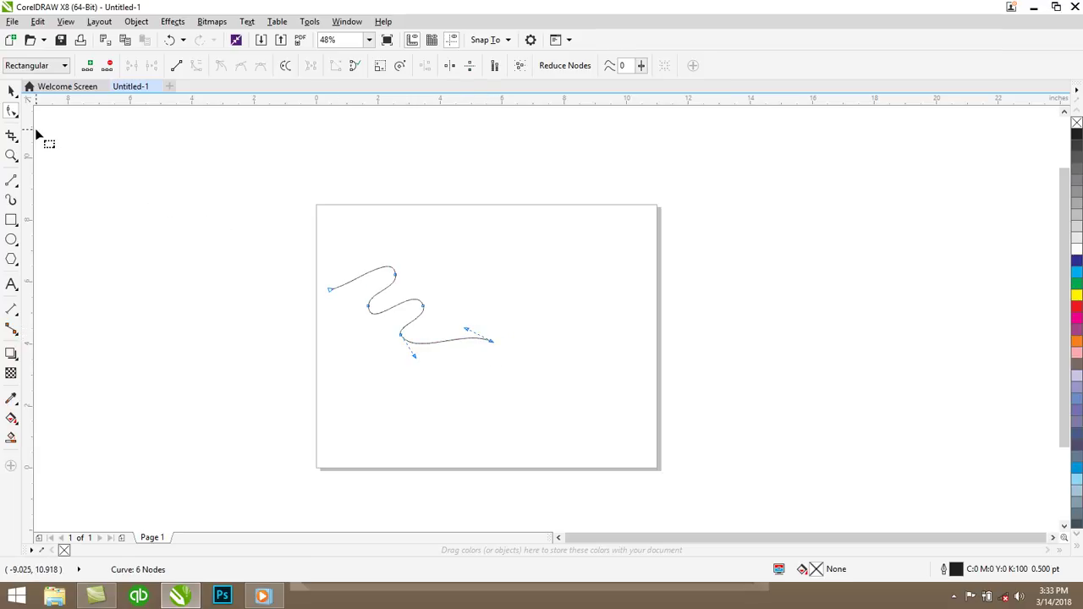
# Extrude the wavy curve toward its center and rotate the extrusion in 3D so its depth runs downward like a ribbon.
pyautogui.click(12, 90)
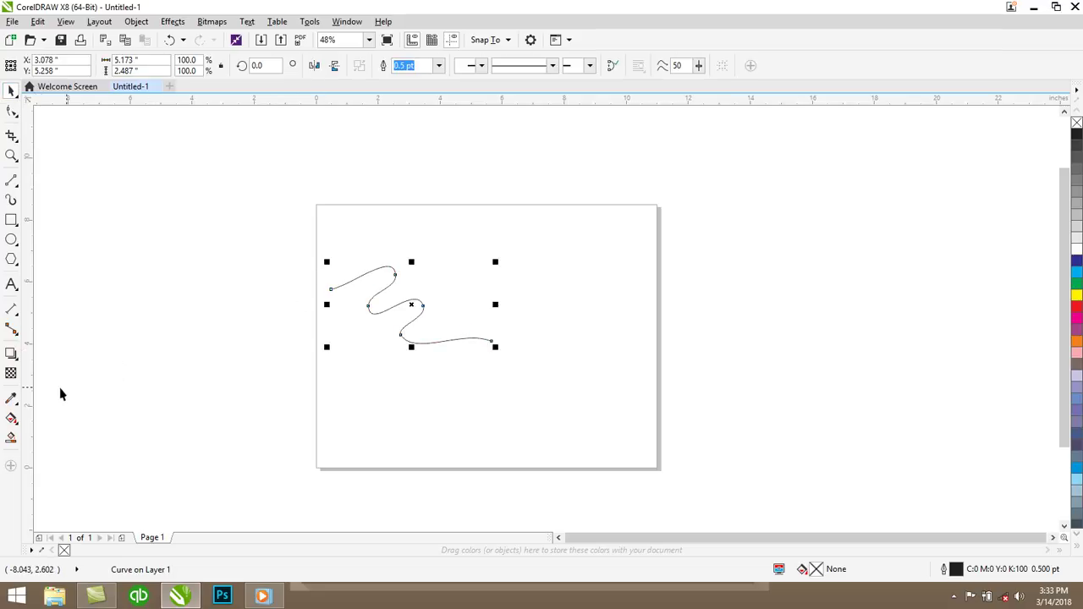
pyautogui.click(11, 354)
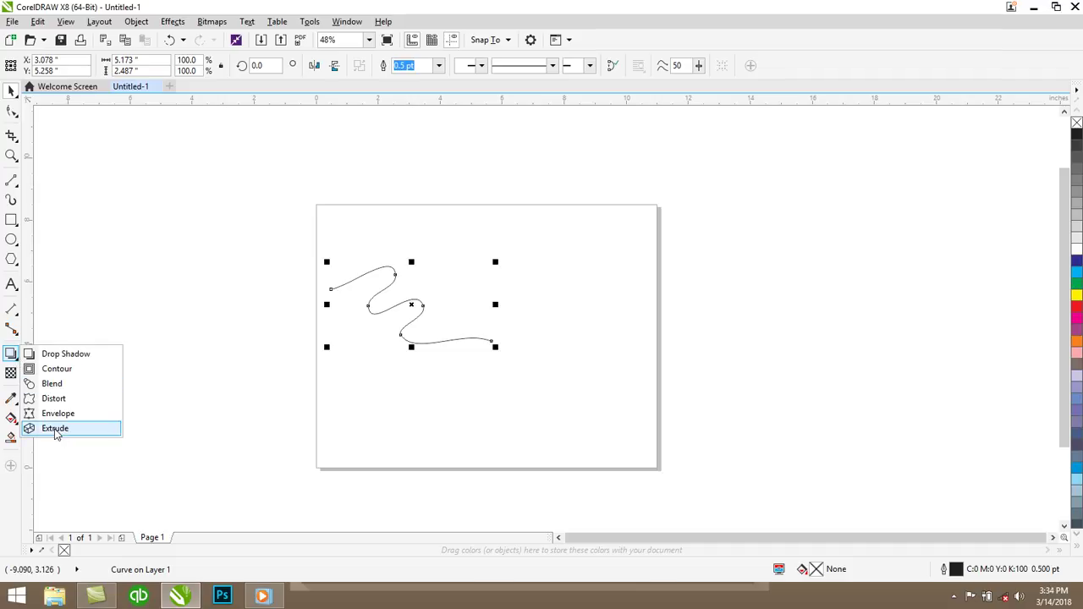
pyautogui.click(55, 429)
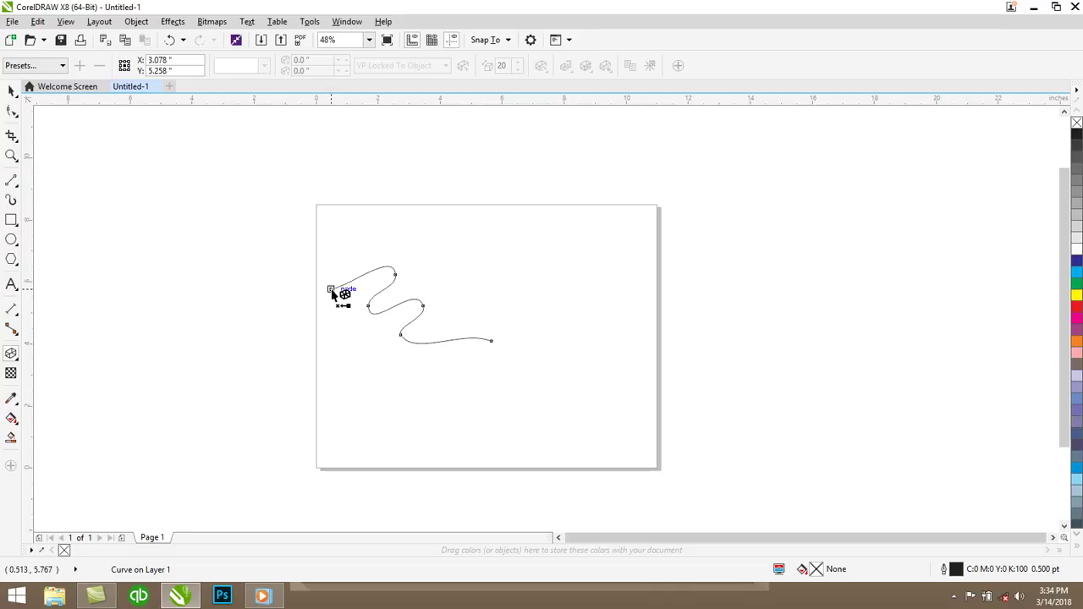
pyautogui.moveTo(414, 304); pyautogui.dragTo(412, 305)
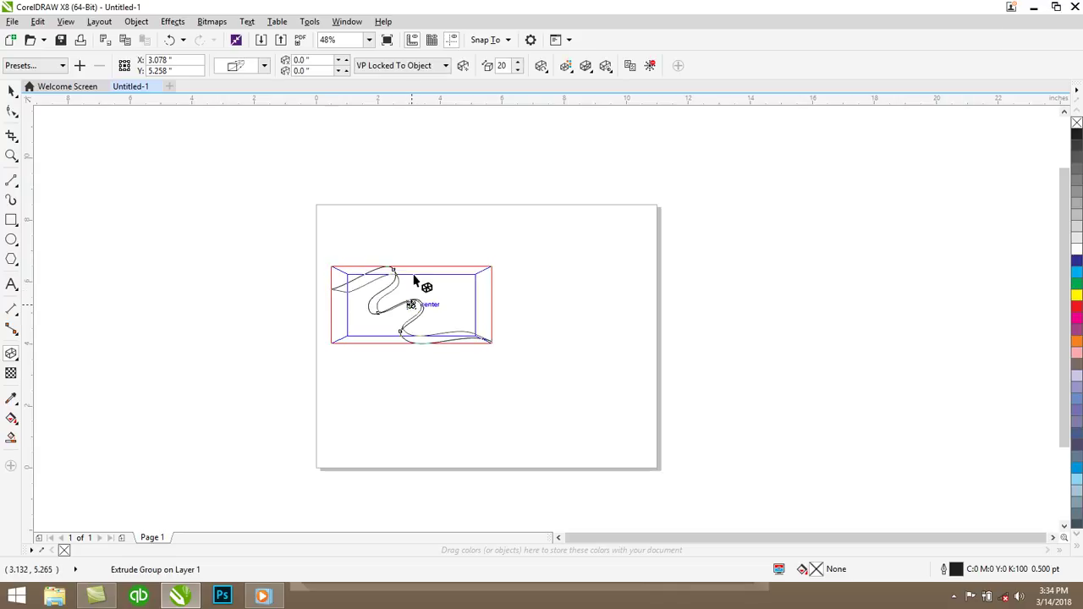
pyautogui.click(545, 67)
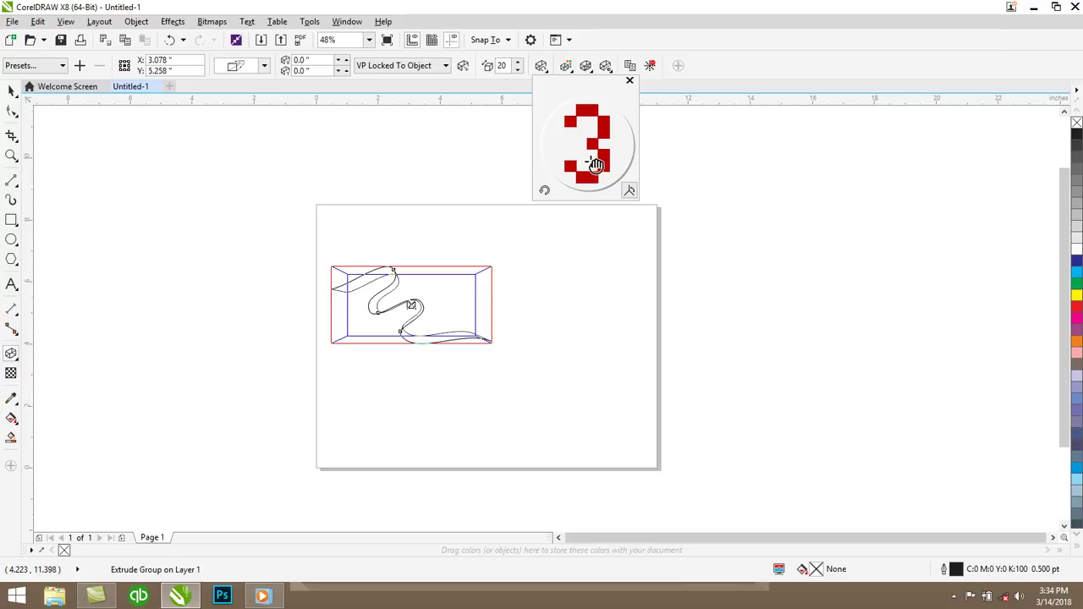
pyautogui.moveTo(590, 161); pyautogui.dragTo(587, 147)
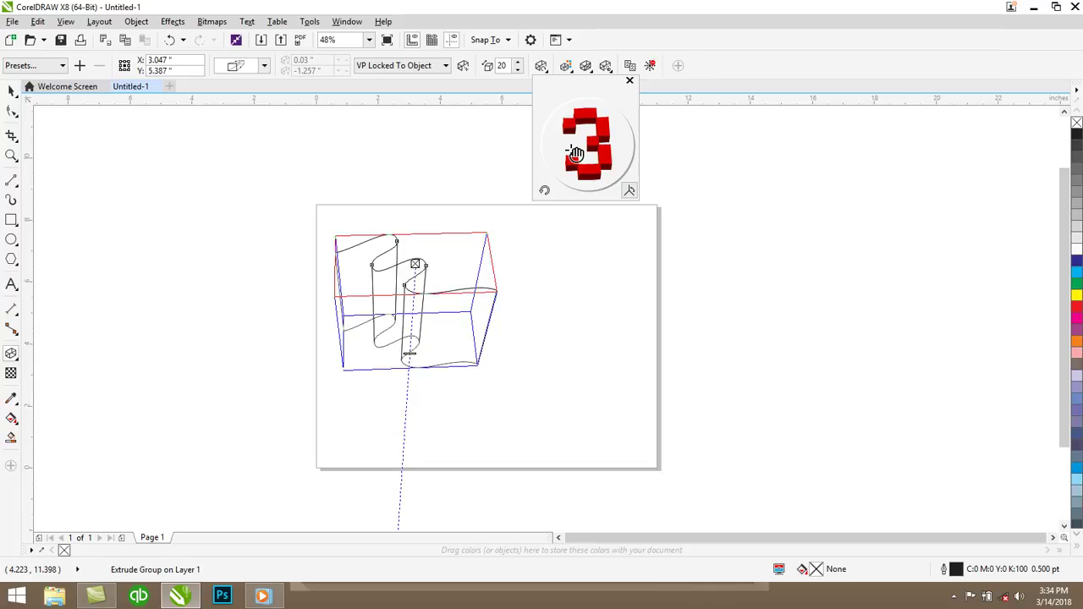
# Set the extrusion depth to 6 and fine-tune the ribbon's 3D rotation.
pyautogui.click(518, 72)
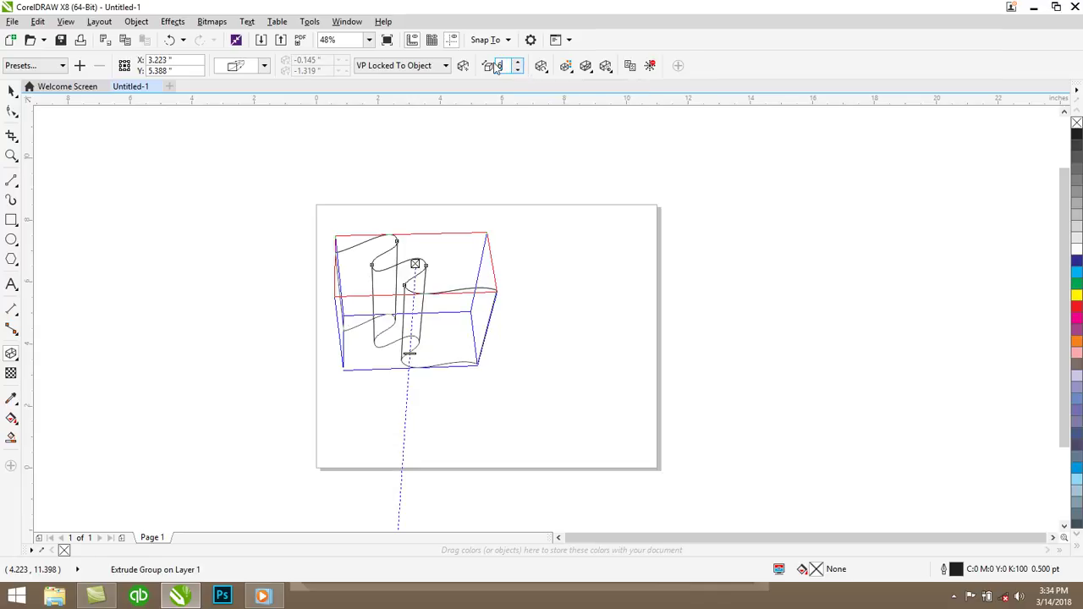
pyautogui.moveTo(452, 254); pyautogui.dragTo(463, 315)
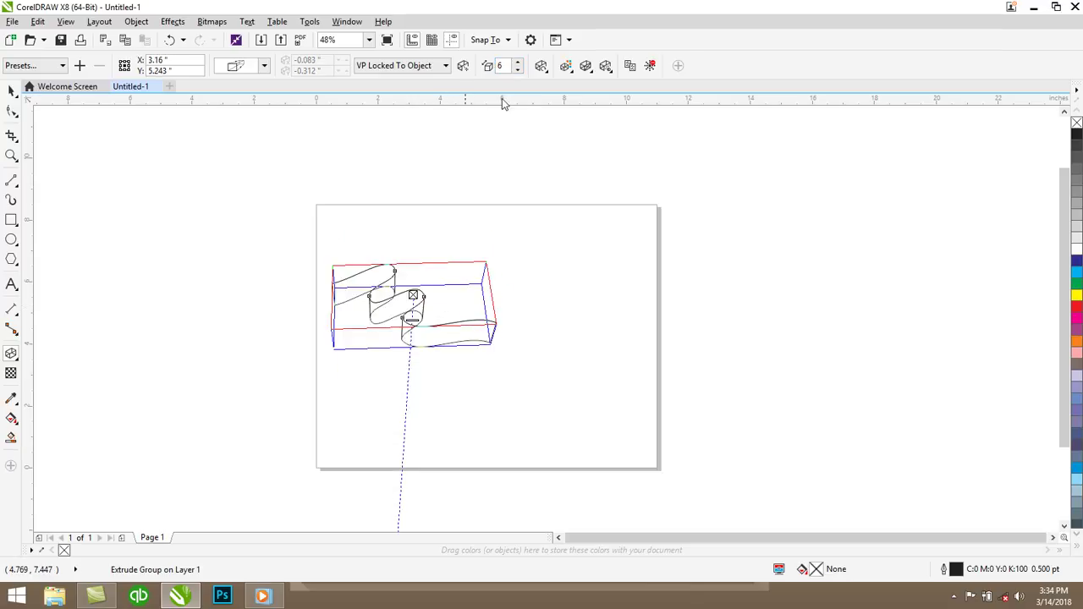
pyautogui.click(541, 68)
pyautogui.moveTo(580, 146); pyautogui.dragTo(565, 123)
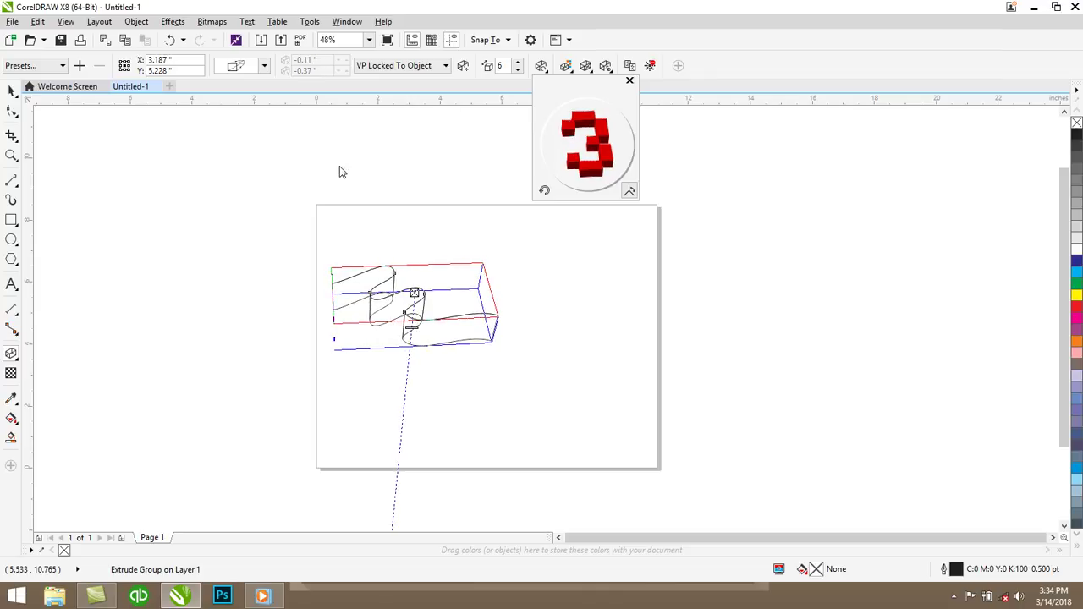
# Break the ribbon's extrude group apart and deselect it.
pyautogui.click(11, 90)
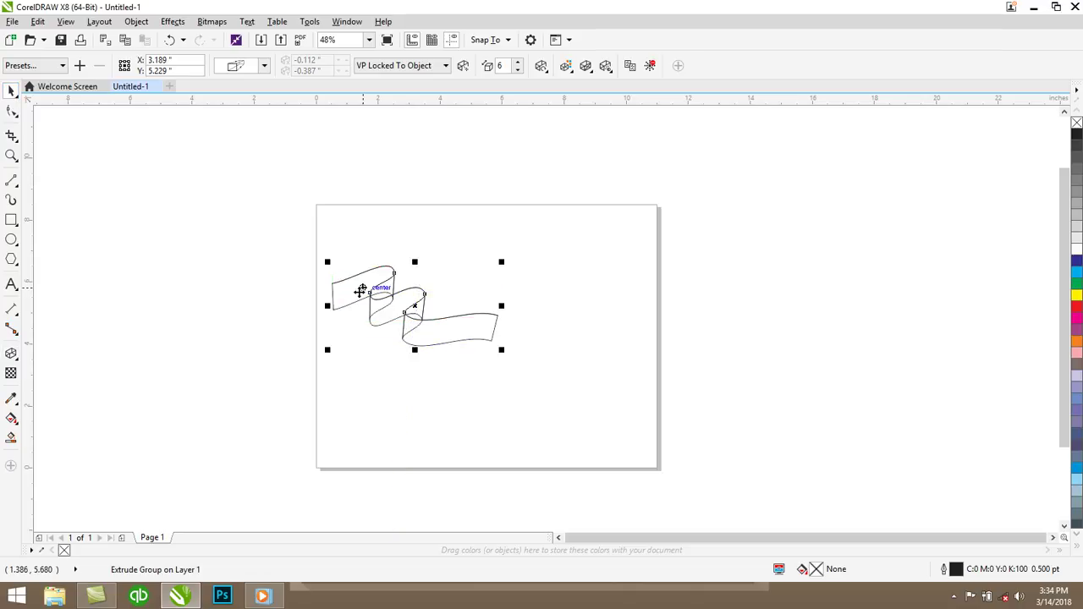
pyautogui.click(414, 306)
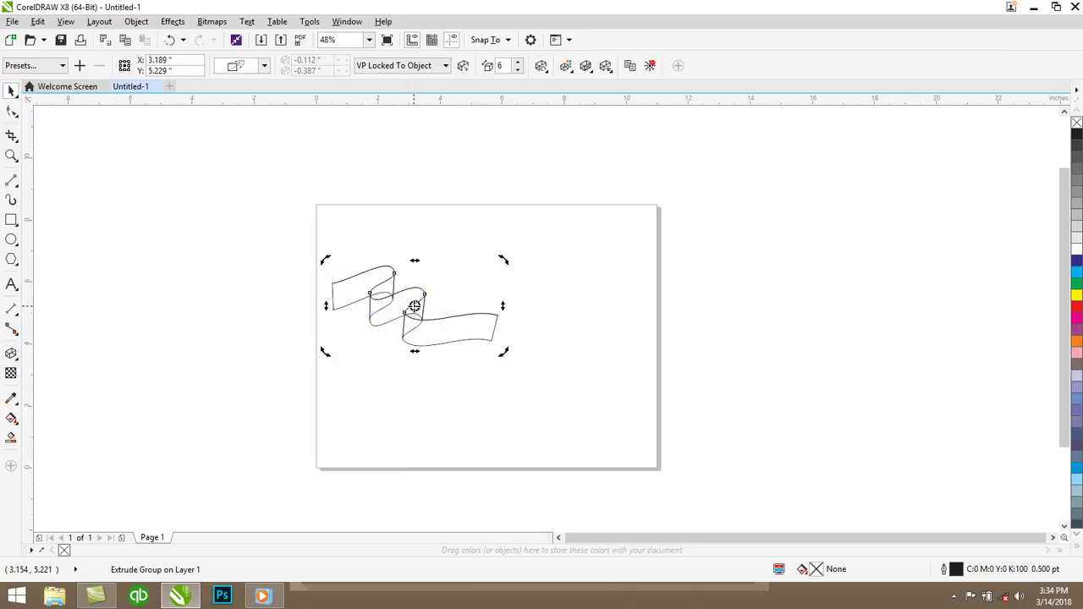
pyautogui.rightClick(414, 306)
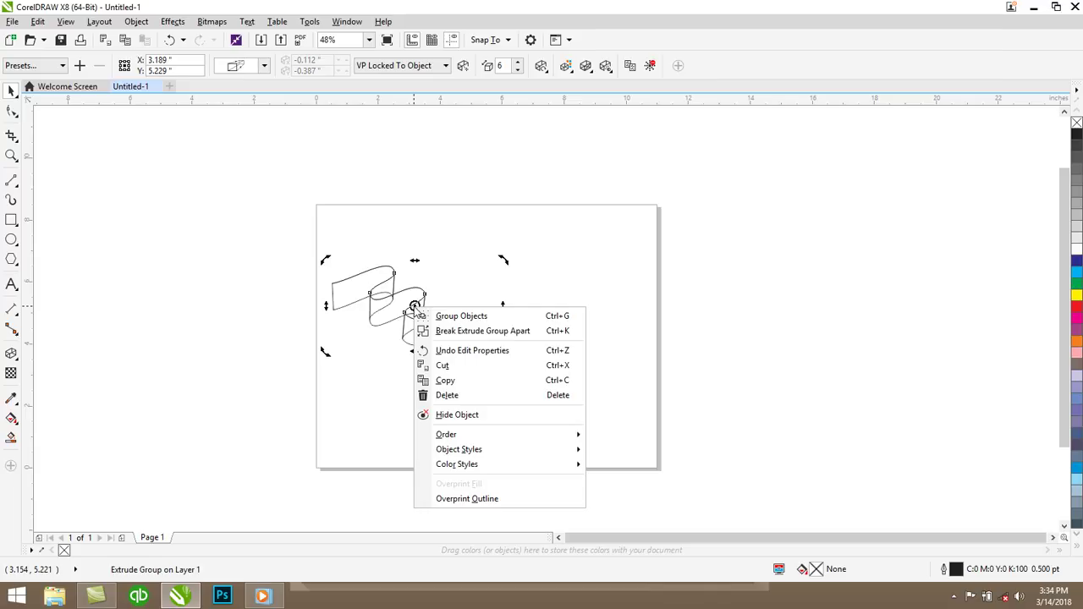
pyautogui.click(470, 337)
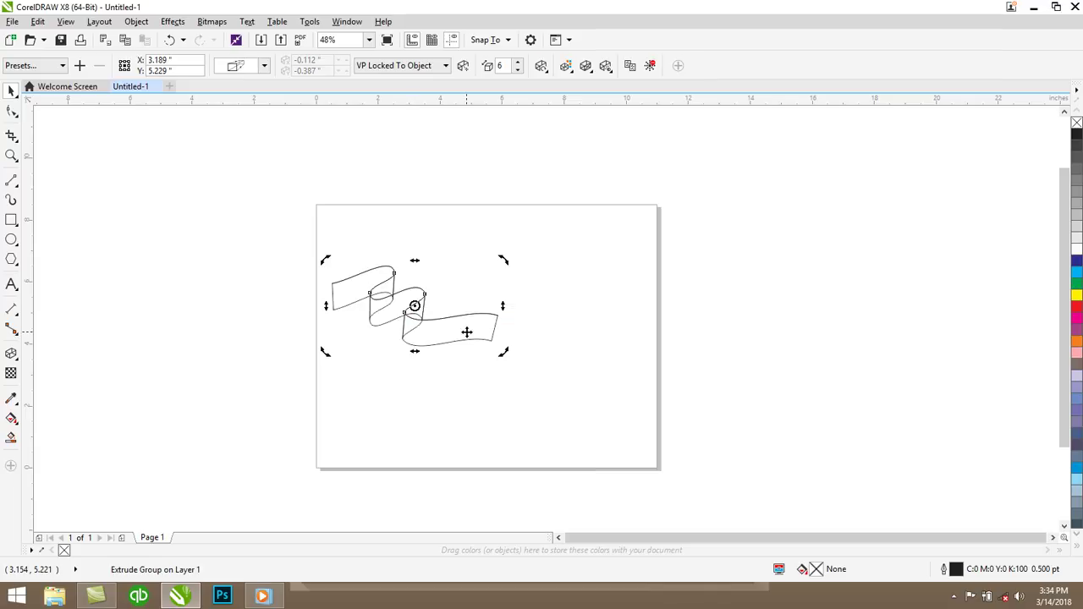
pyautogui.click(438, 204)
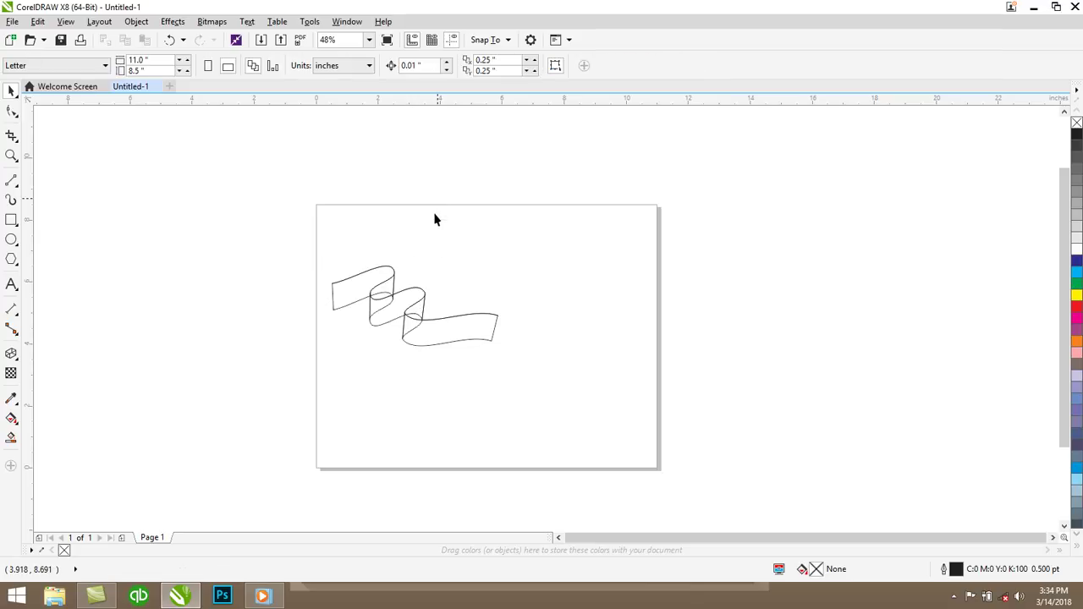
# Separate the original wavy curve from the ribbon and delete it.
pyautogui.click(414, 295)
pyautogui.moveTo(415, 290); pyautogui.dragTo(410, 220)
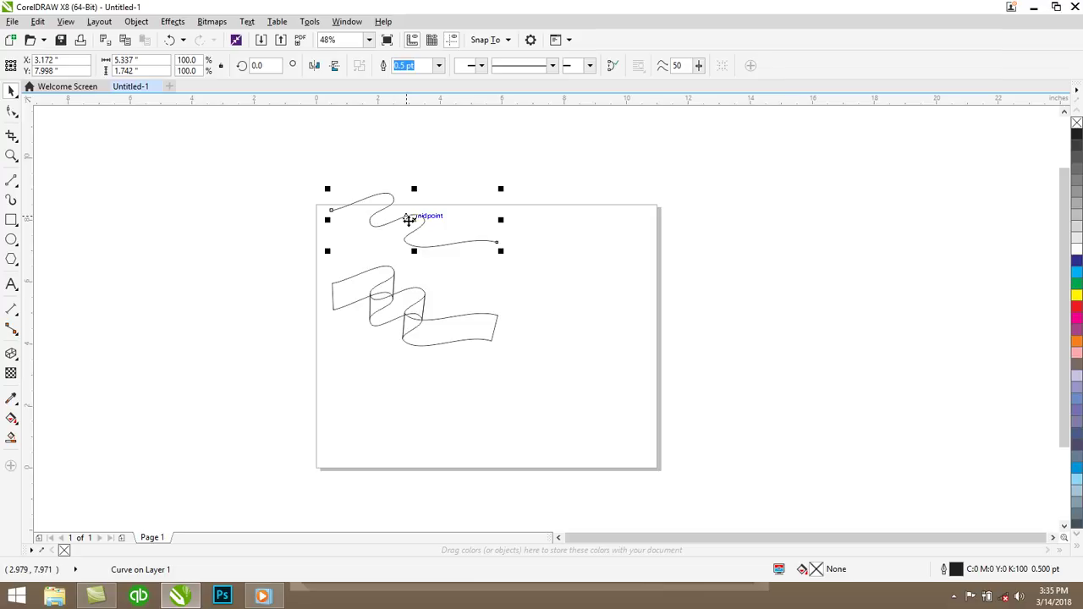
pyautogui.press('Delete')
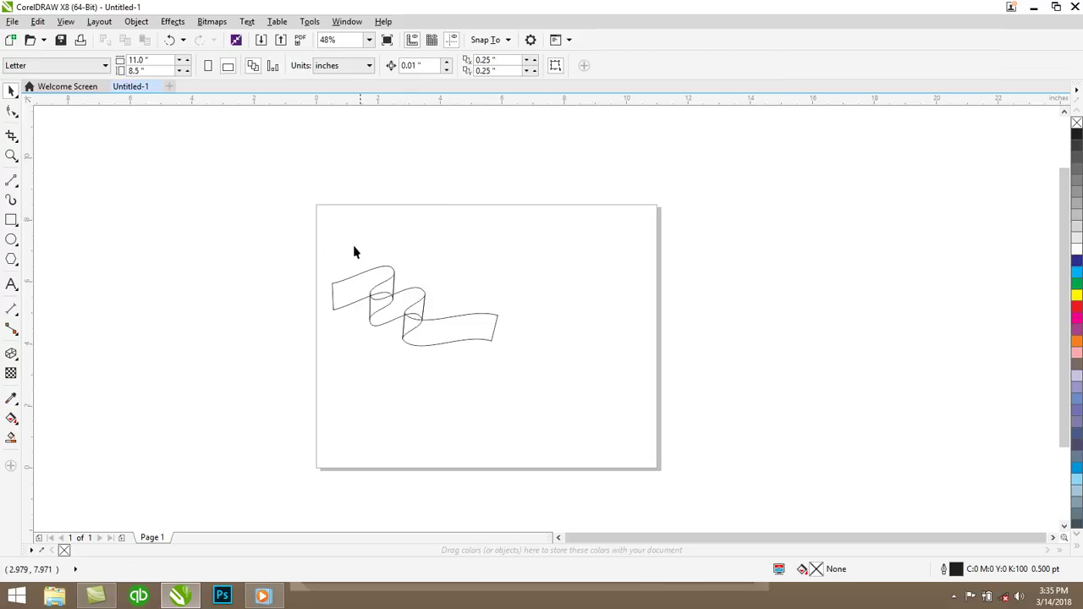
# Select the whole ribbon group and ungroup all of its objects.
pyautogui.moveTo(336, 251); pyautogui.dragTo(522, 367)
pyautogui.moveTo(314, 263); pyautogui.dragTo(530, 372)
pyautogui.click(415, 306)
pyautogui.rightClick(415, 306)
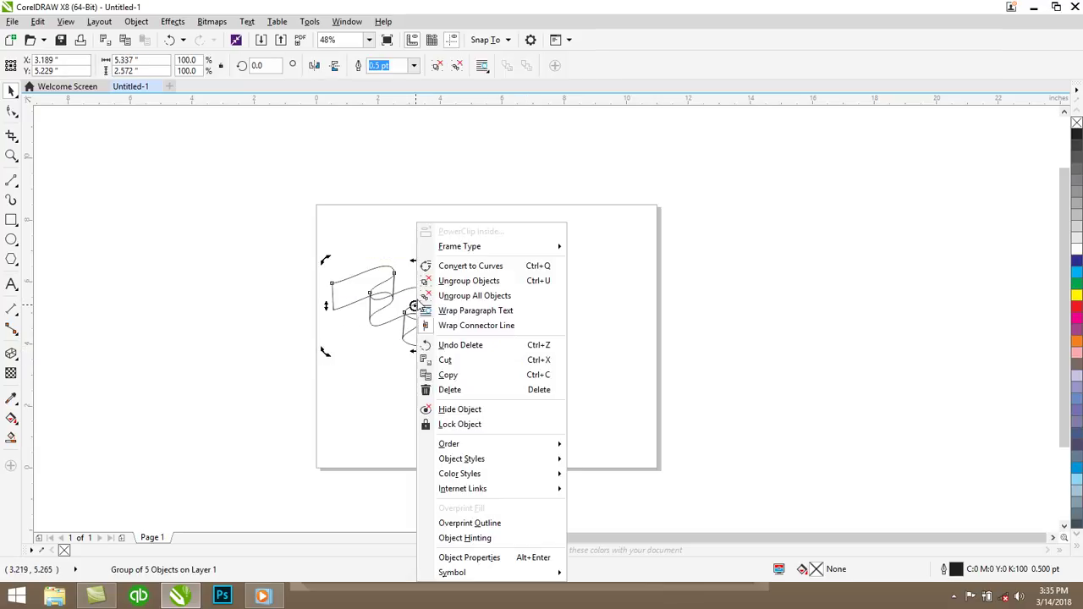
pyautogui.click(447, 296)
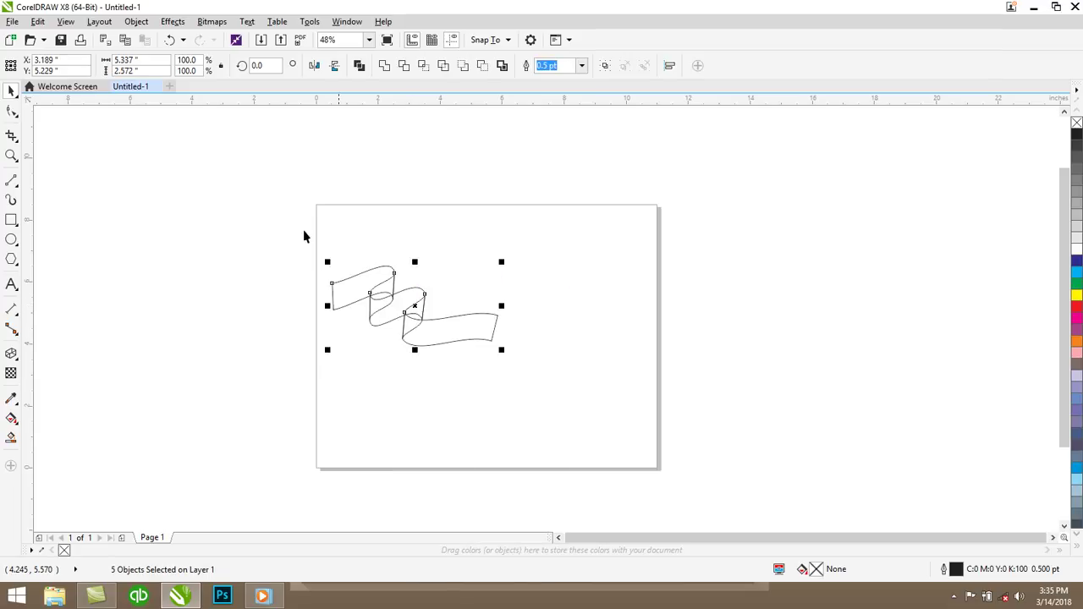
# Try moving the ribbon's first segment away from the other pieces, and undo the move.
pyautogui.click(241, 222)
pyautogui.click(346, 284)
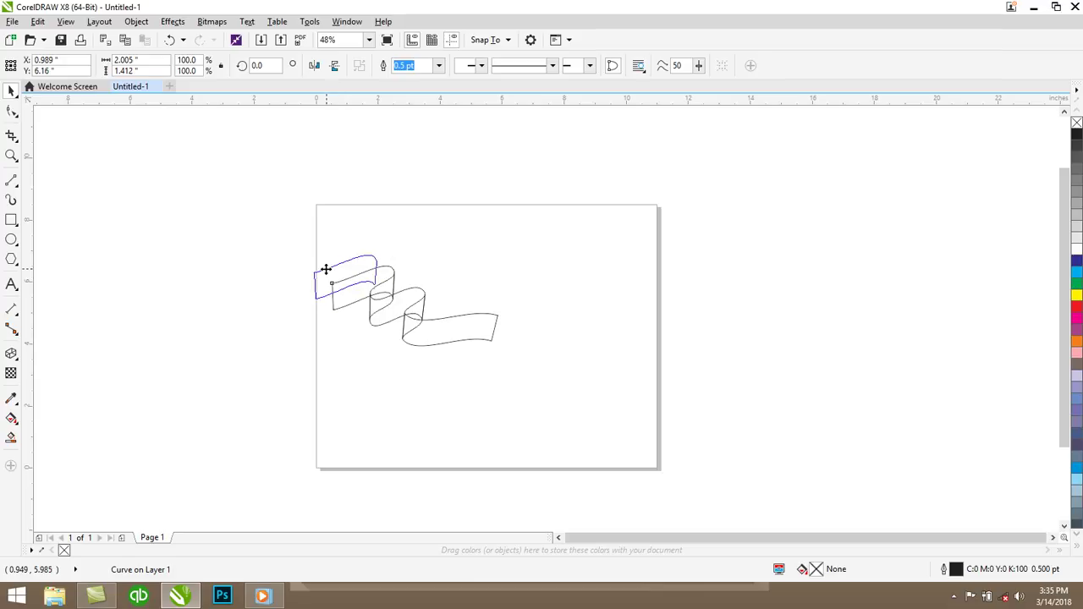
pyautogui.moveTo(329, 276); pyautogui.dragTo(326, 270)
pyautogui.hotkey('ctrl', 'z')
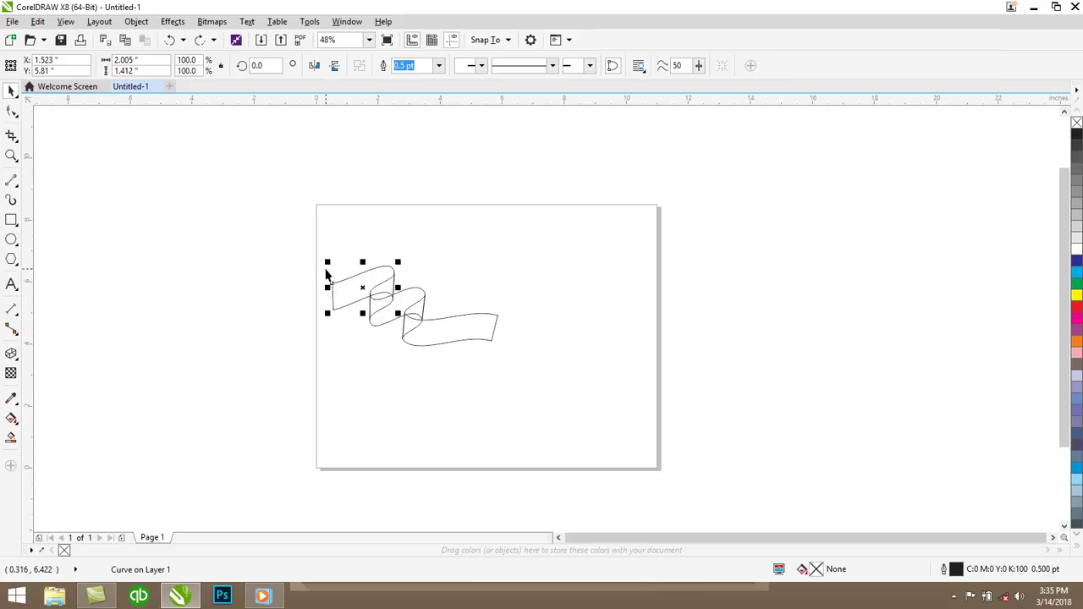
# Fill the ribbon's first segment with cyan and convert the fill to a linear fountain fill.
pyautogui.click(288, 315)
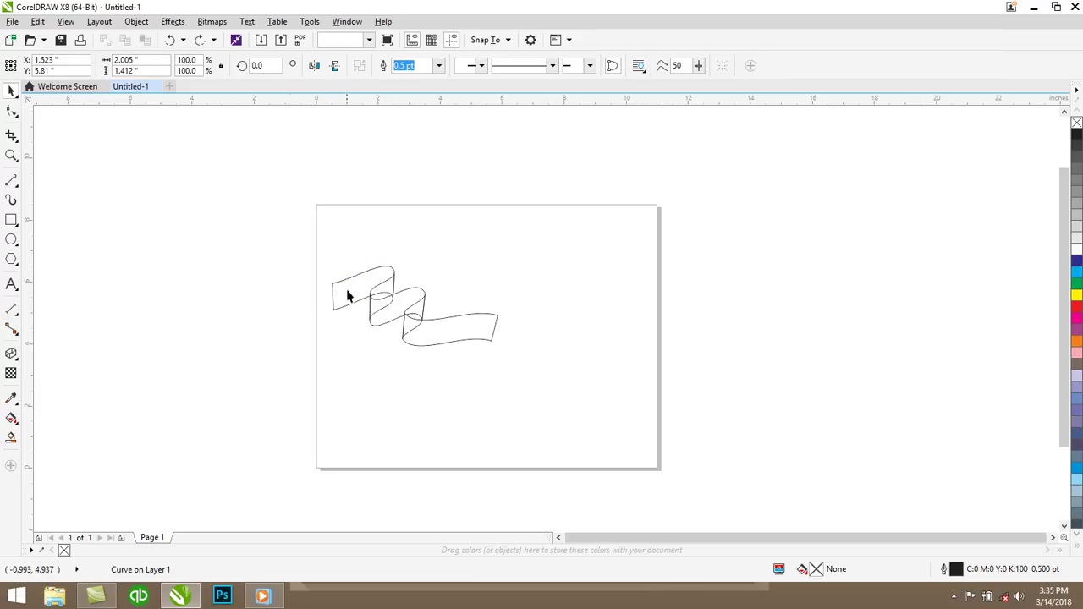
pyautogui.click(347, 297)
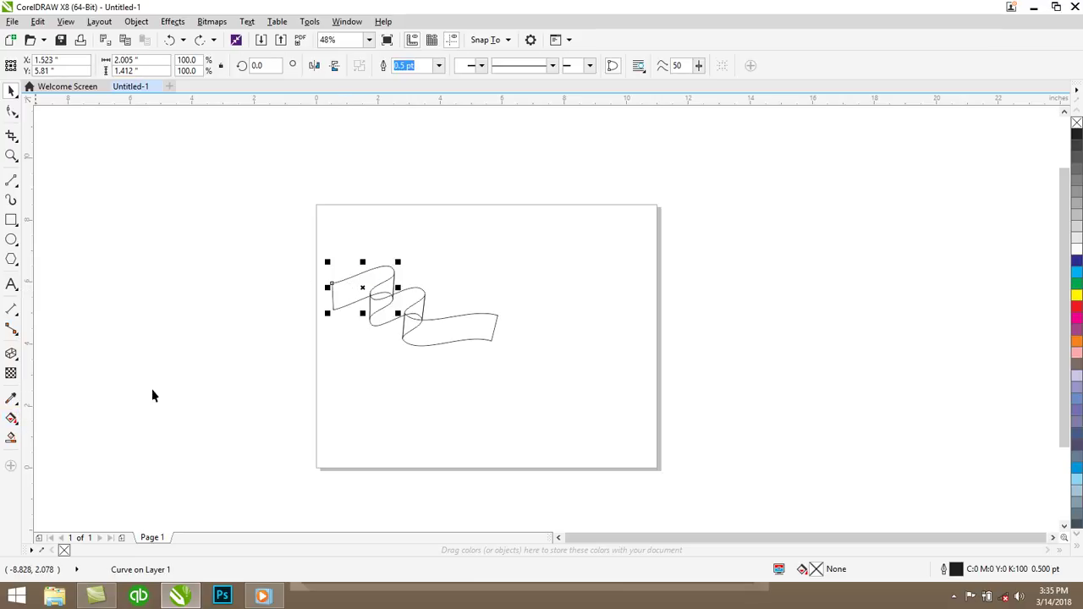
pyautogui.click(1076, 272)
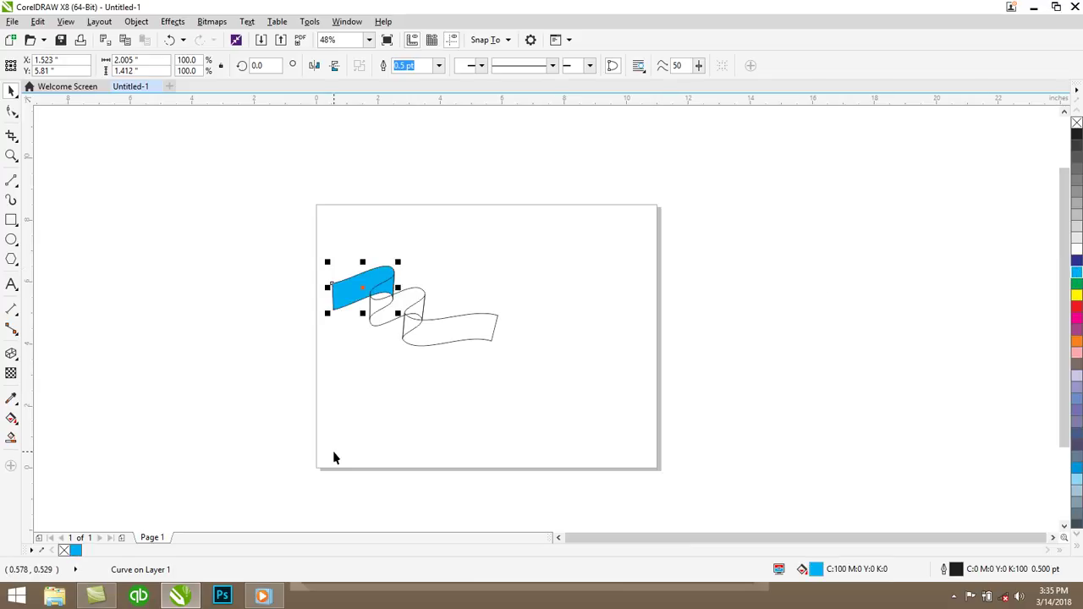
pyautogui.click(11, 420)
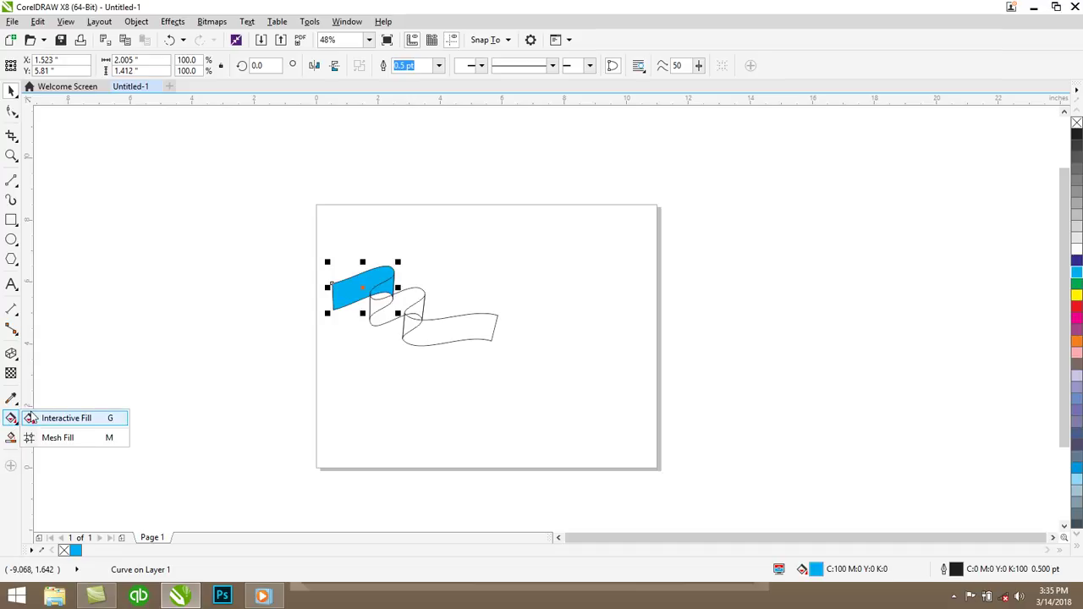
pyautogui.click(37, 419)
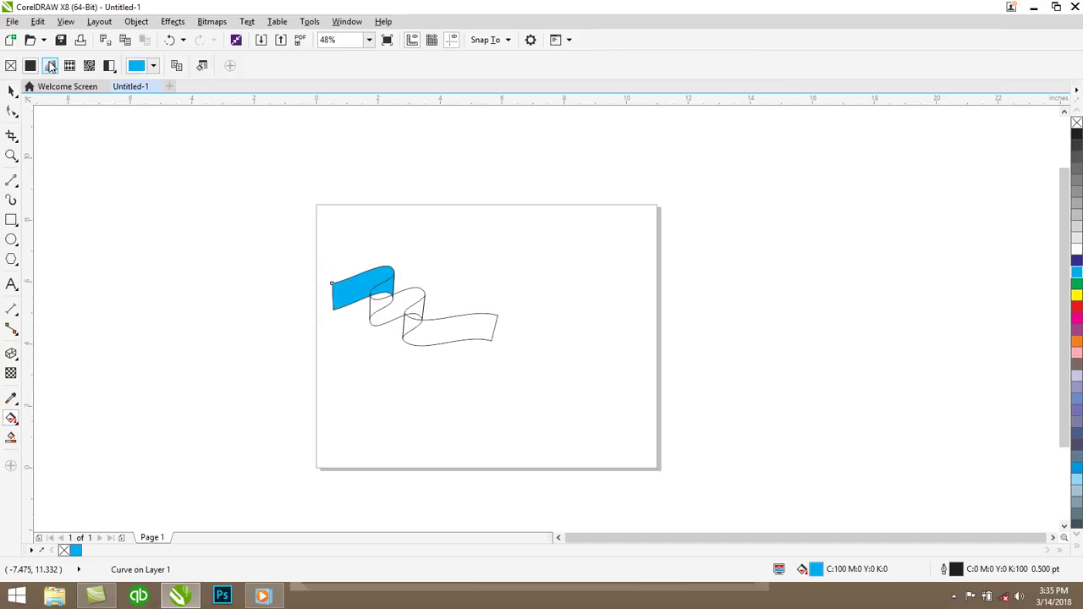
pyautogui.click(50, 68)
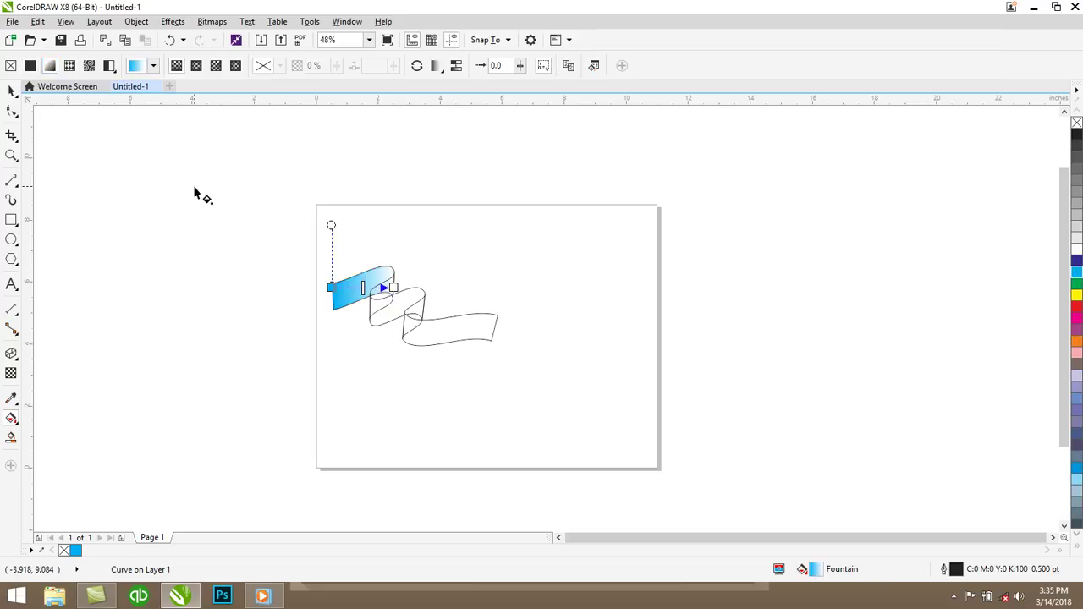
# Set the cyan value of the gradient's starting colour to 10 in the CMYK model.
pyautogui.click(331, 287)
pyautogui.click(307, 311)
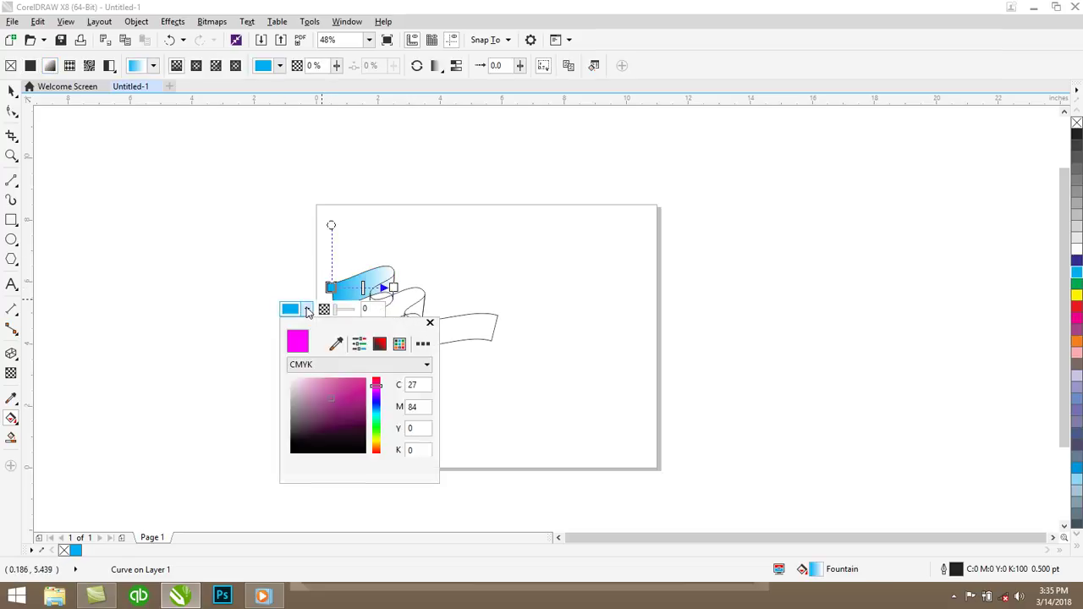
pyautogui.click(310, 365)
pyautogui.click(311, 365)
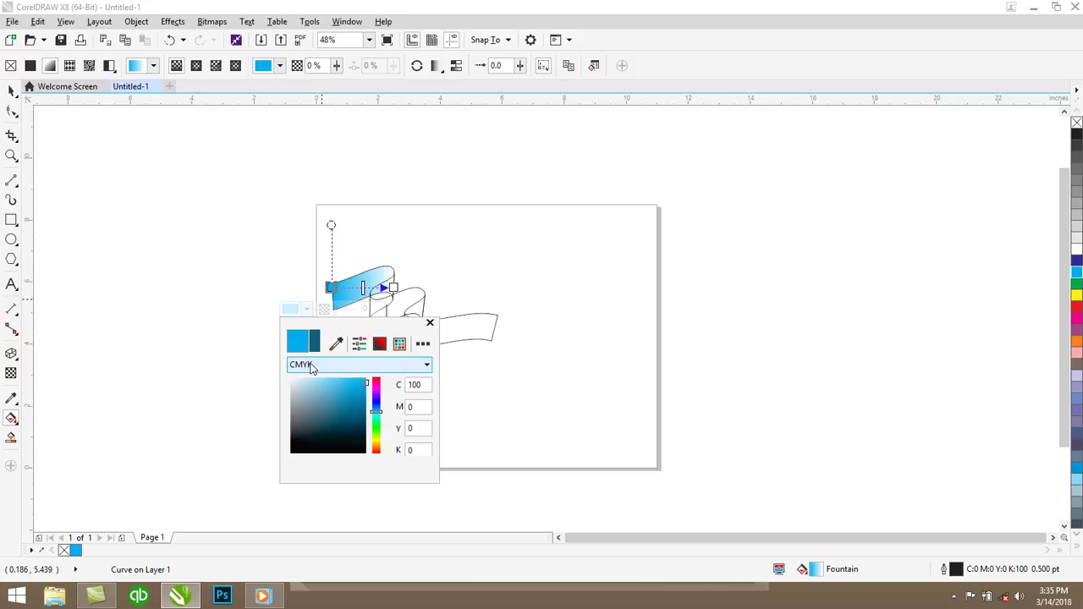
pyautogui.moveTo(425, 383); pyautogui.dragTo(392, 385)
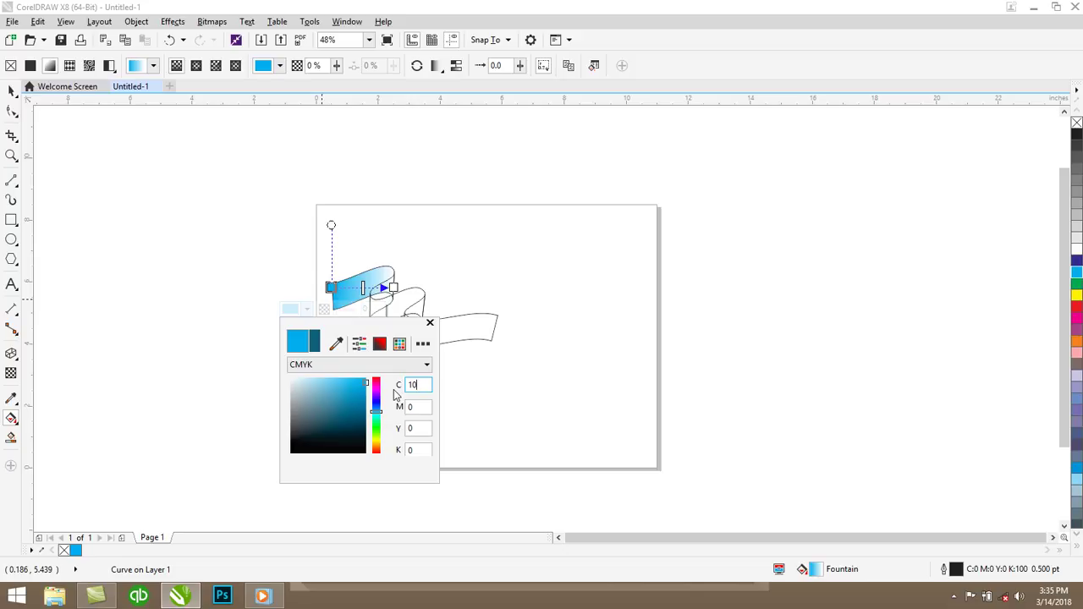
pyautogui.write('10')
pyautogui.press('Return')
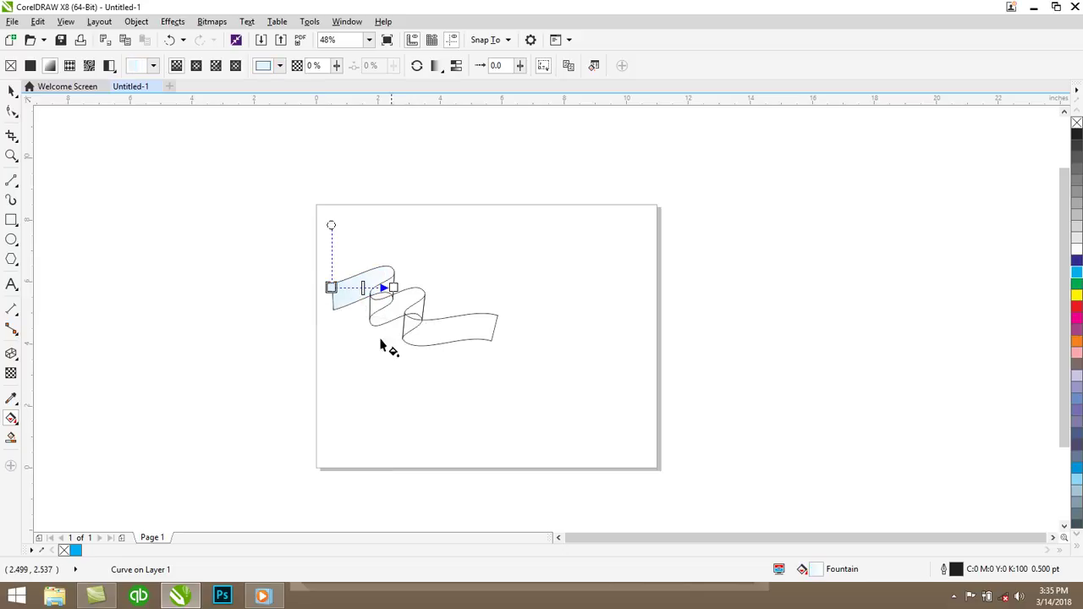
# Change the first segment's gradient start to a light blue of C 31, M 0, Y 0, K 0.
pyautogui.click(331, 287)
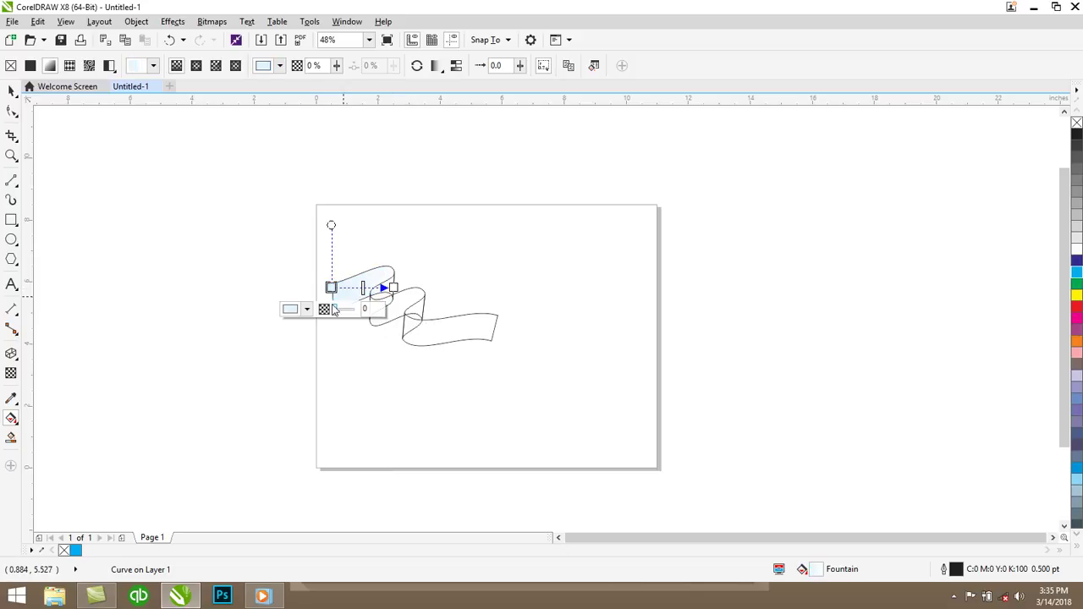
pyautogui.click(306, 309)
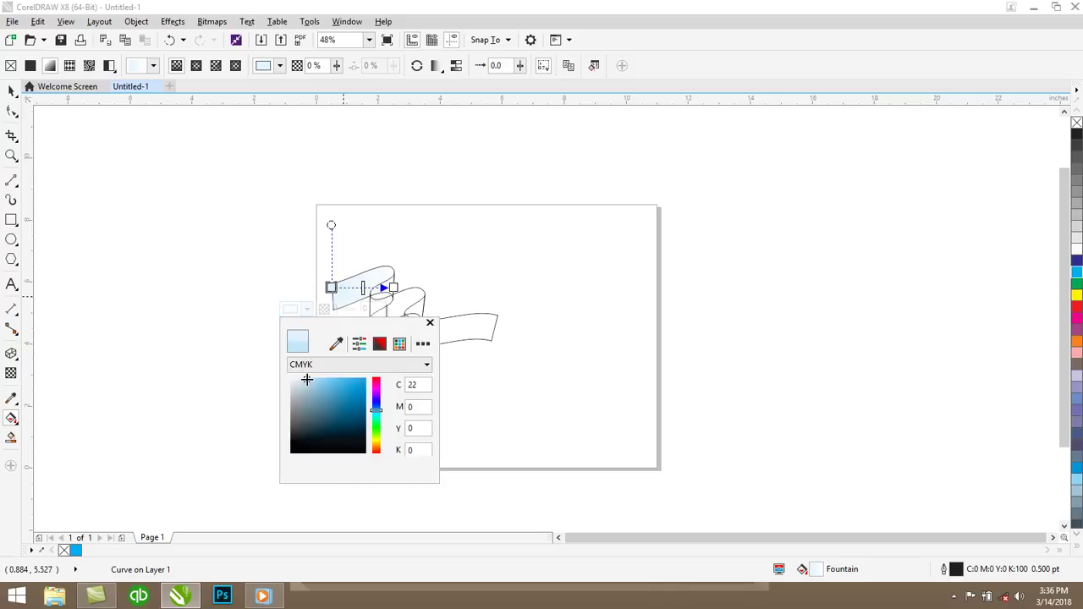
pyautogui.click(306, 380)
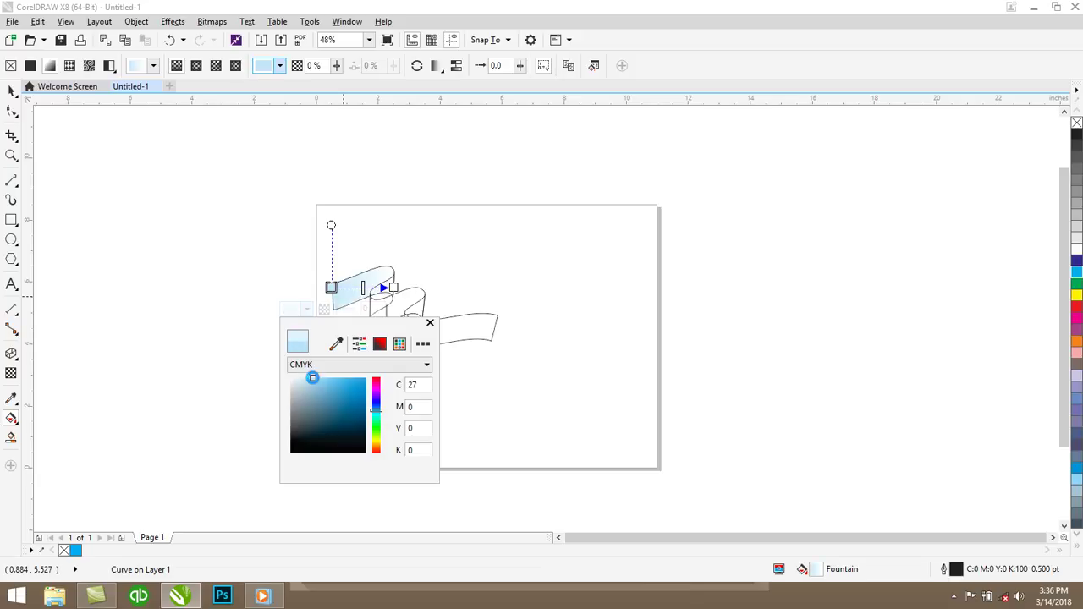
pyautogui.click(316, 379)
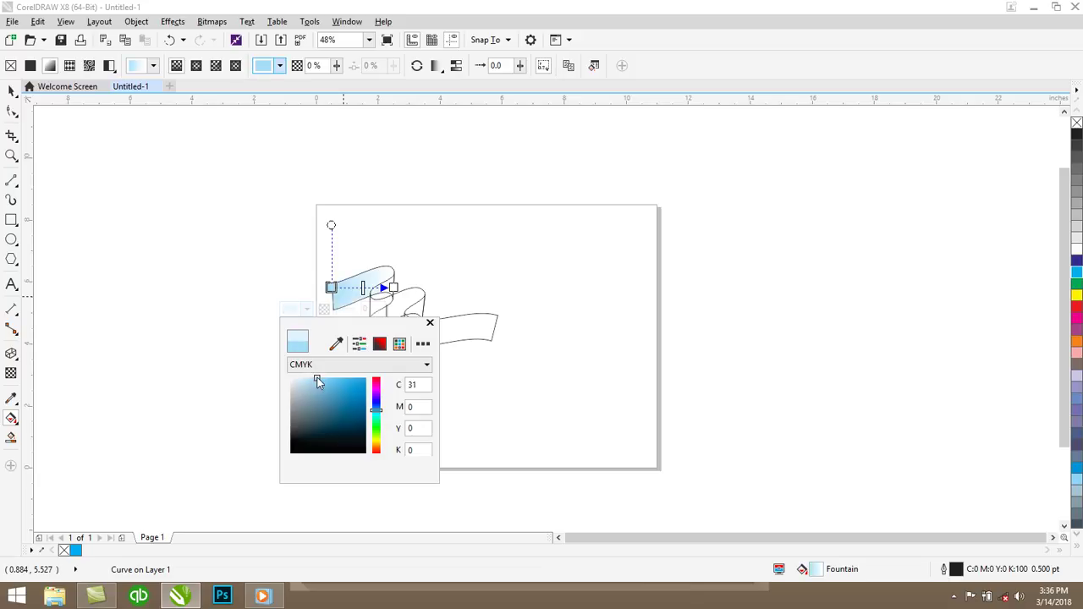
pyautogui.press('Escape')
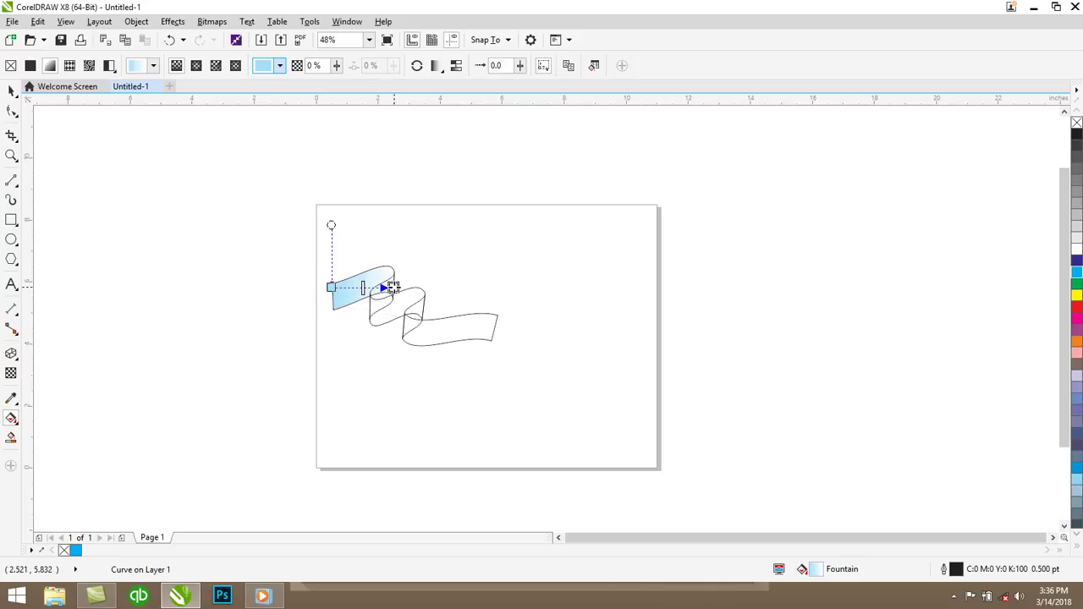
# Switch the gradient's end colour from RGB to the CMYK model and make it a bright cyan.
pyautogui.click(392, 287)
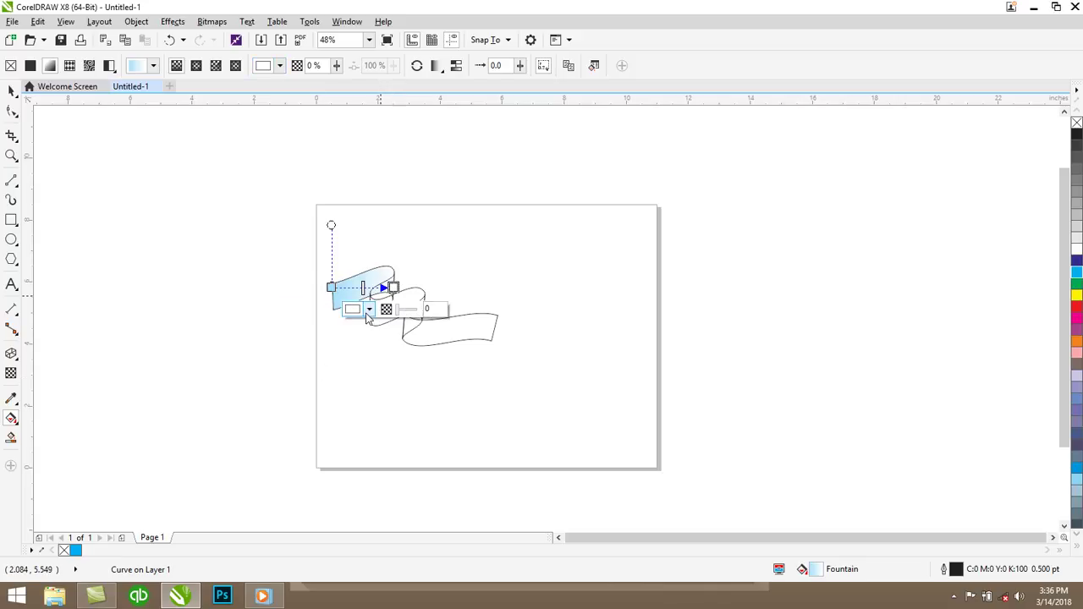
pyautogui.click(370, 310)
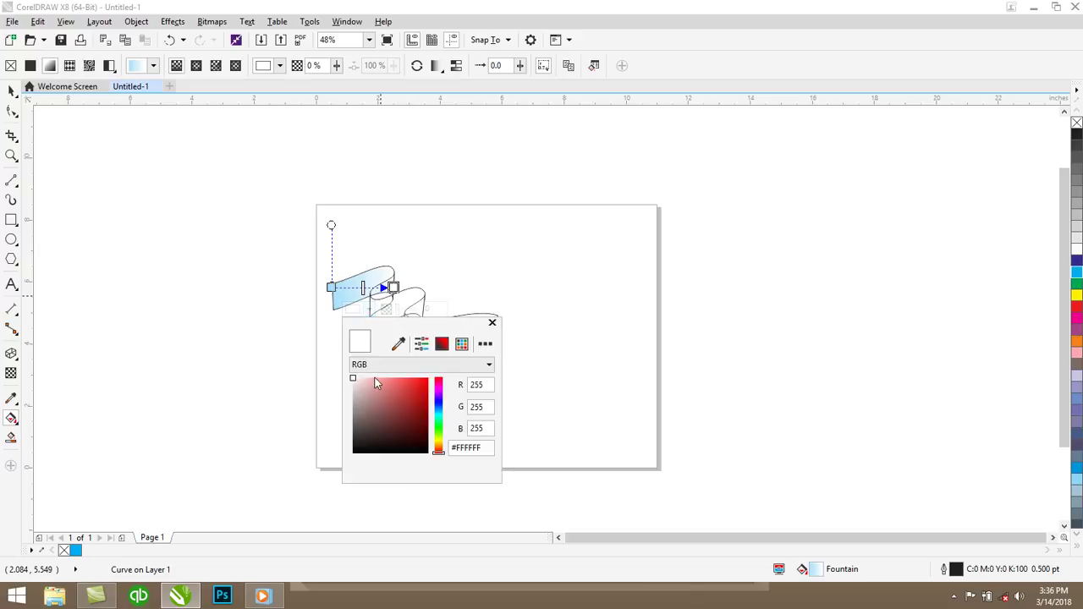
pyautogui.click(375, 368)
pyautogui.click(370, 388)
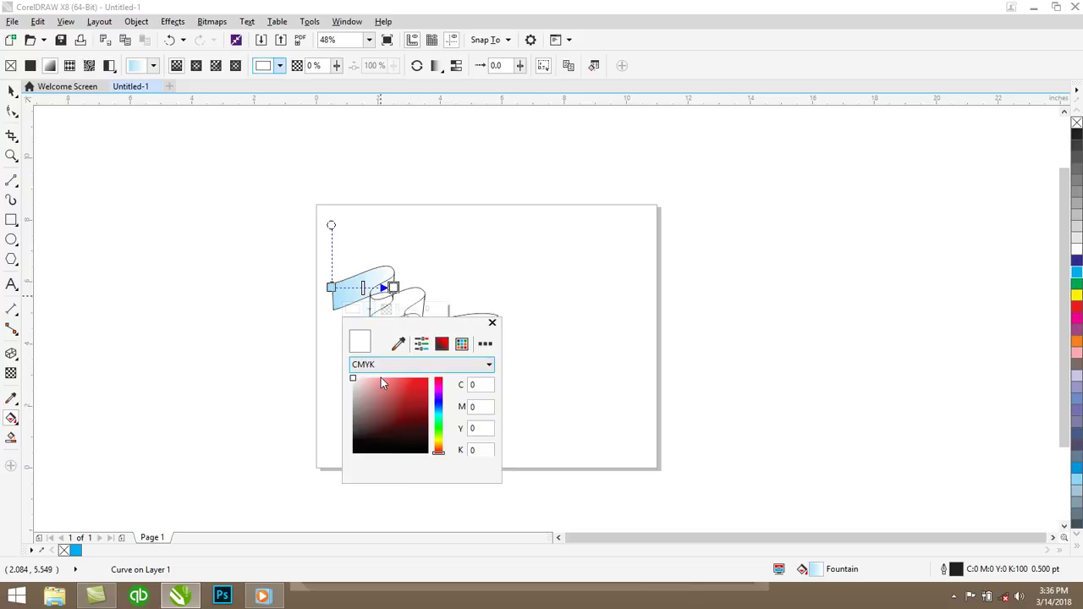
pyautogui.click(479, 385)
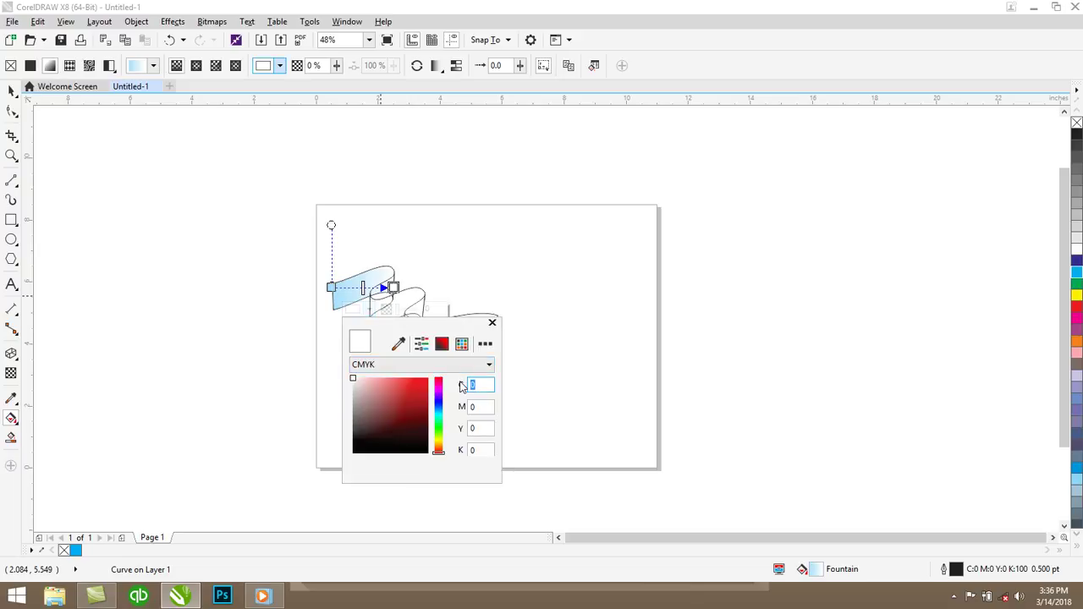
pyautogui.press('Return')
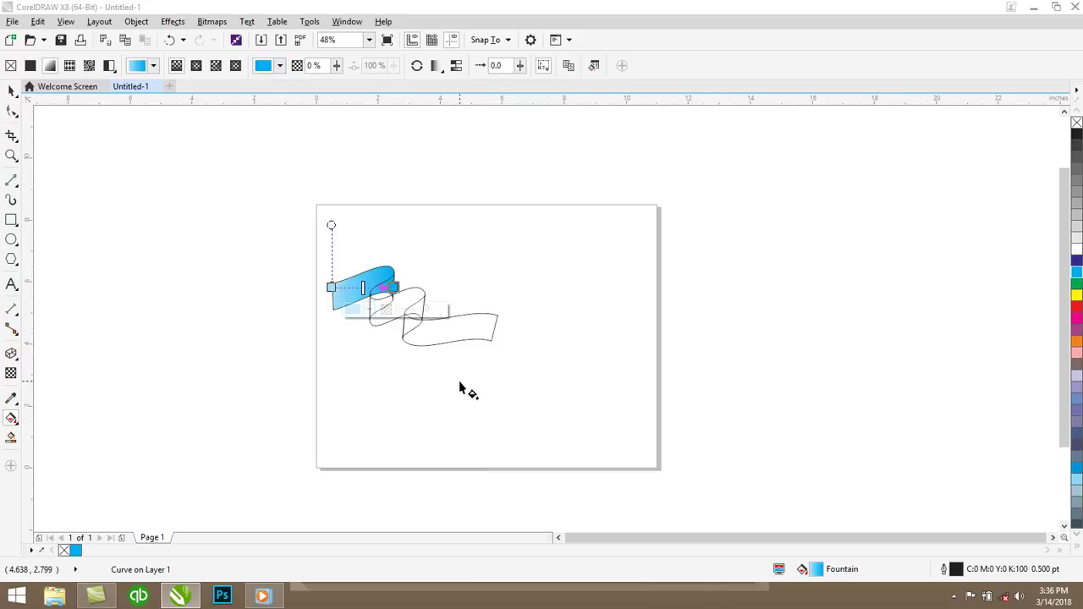
# Lighten the gradient's end colour by setting its cyan value to 20.
pyautogui.click(364, 287)
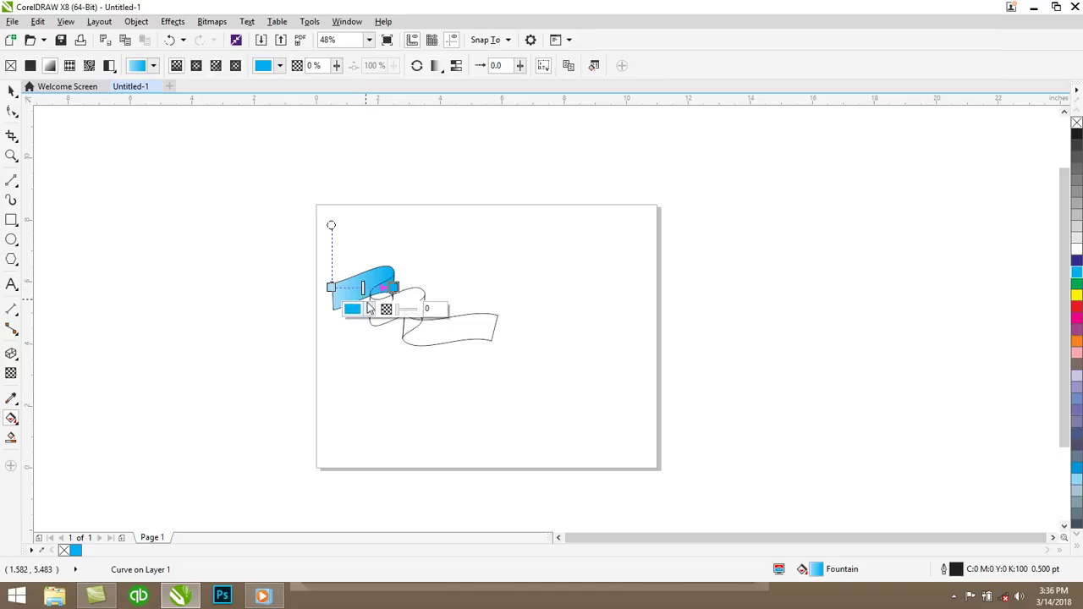
pyautogui.click(369, 312)
pyautogui.moveTo(486, 385); pyautogui.dragTo(464, 385)
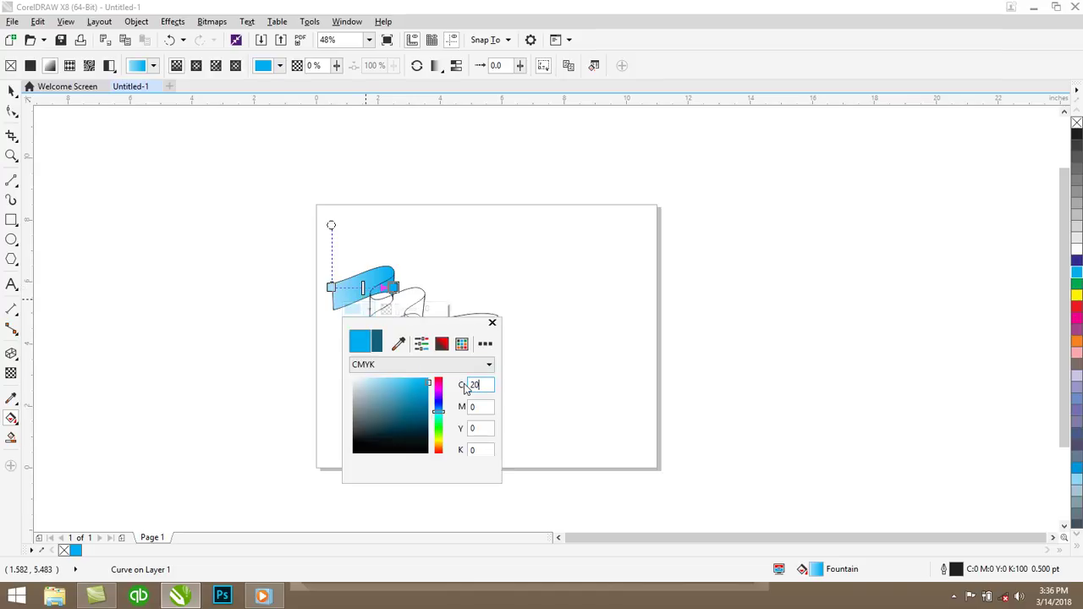
pyautogui.press('Return')
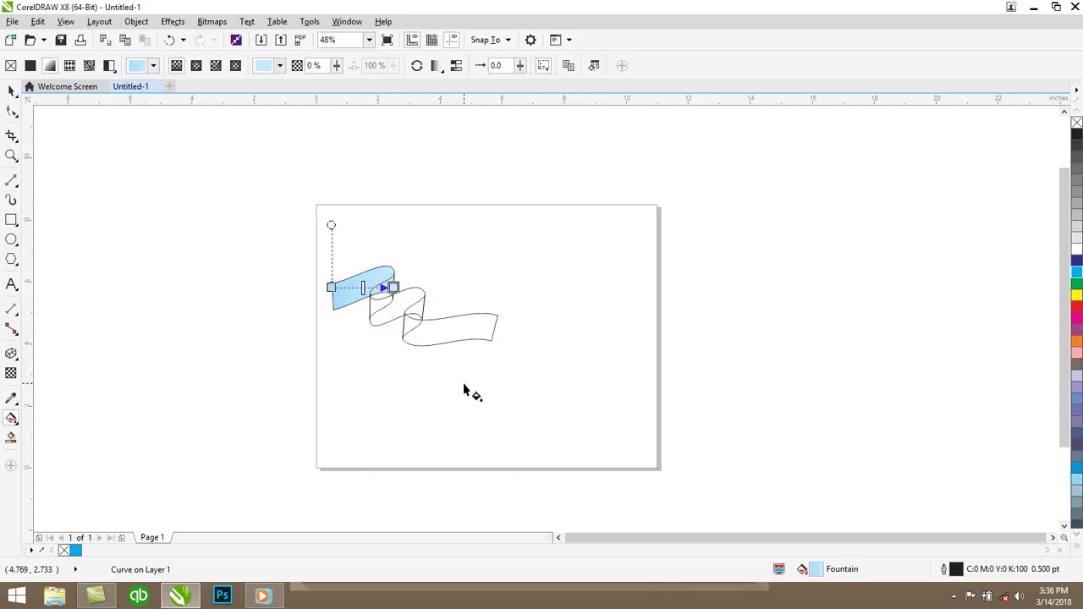
# Pick a slightly deeper blue of C 37, M 3, Y 0, K 0 for the gradient's end and deselect the segment.
pyautogui.click(393, 288)
pyautogui.click(370, 313)
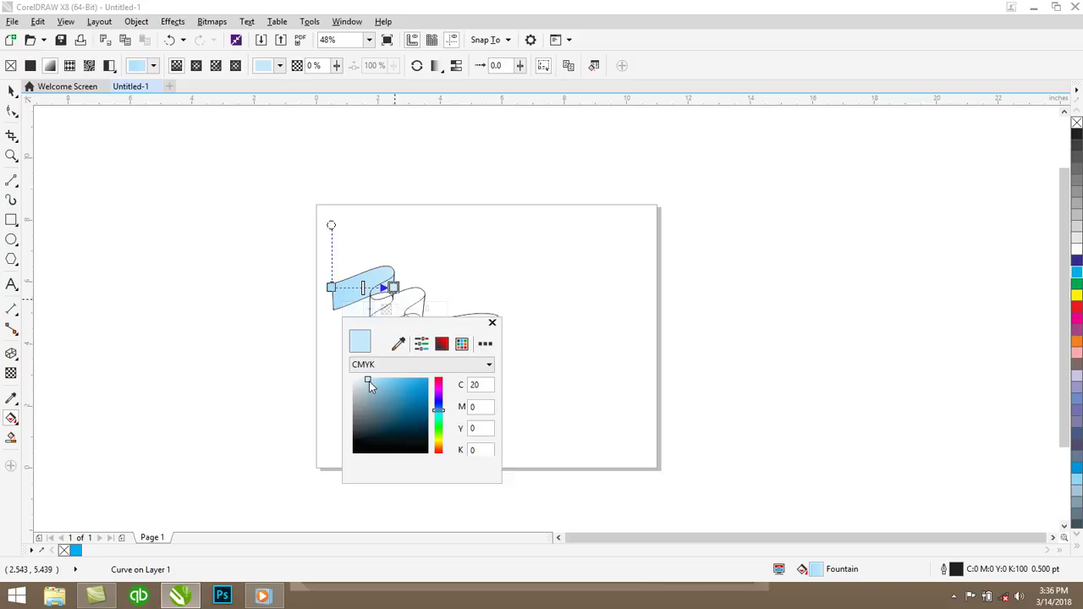
pyautogui.moveTo(369, 381); pyautogui.dragTo(380, 381)
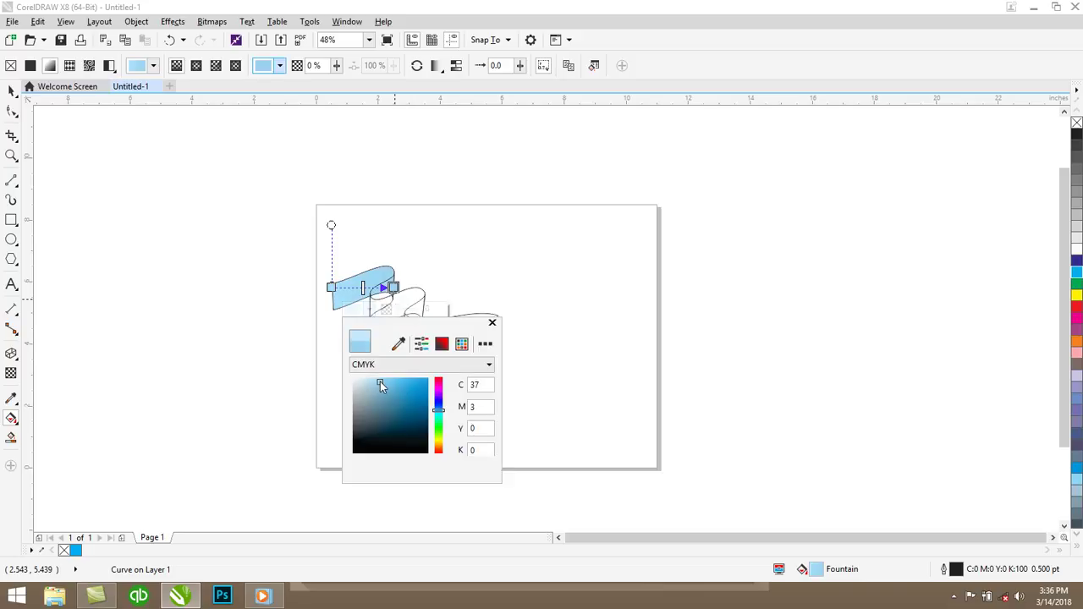
pyautogui.click(10, 92)
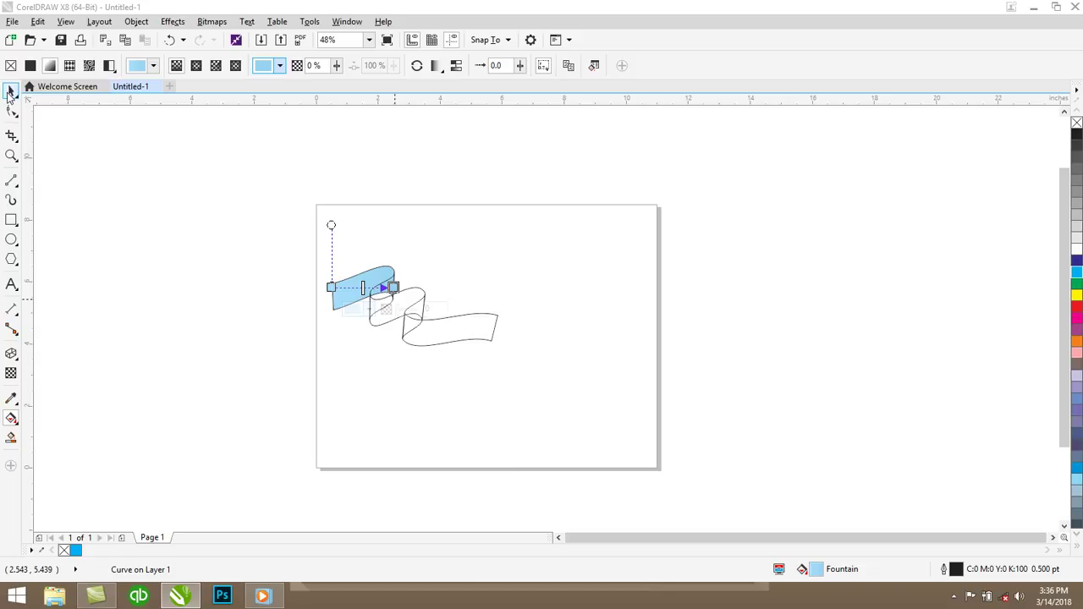
pyautogui.click(163, 200)
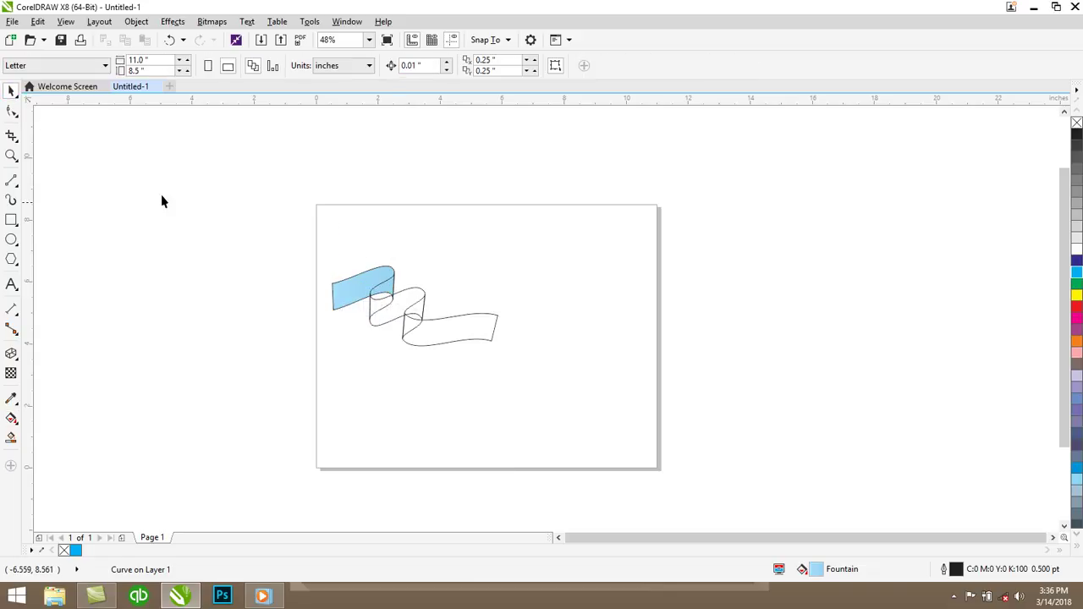
# Copy only the Fill property from the first ribbon segment to the other four segments and deselect them.
pyautogui.click(450, 332)
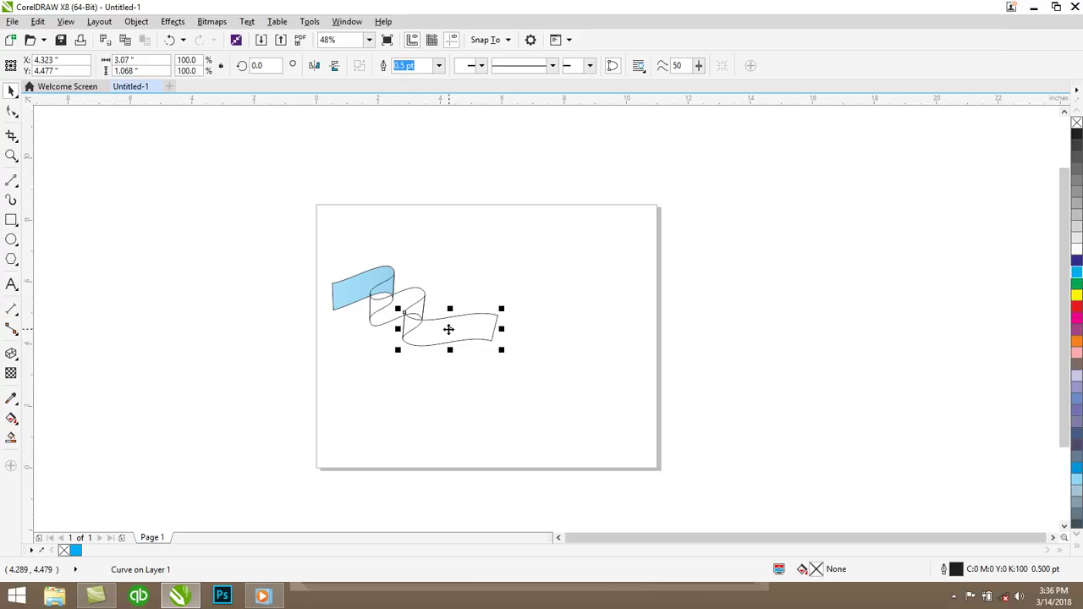
pyautogui.keyDown('shift'); pyautogui.click(404, 301); pyautogui.keyUp('shift')
pyautogui.keyDown('shift'); pyautogui.click(397, 296); pyautogui.keyUp('shift')
pyautogui.keyDown('shift'); pyautogui.click(383, 293); pyautogui.keyUp('shift')
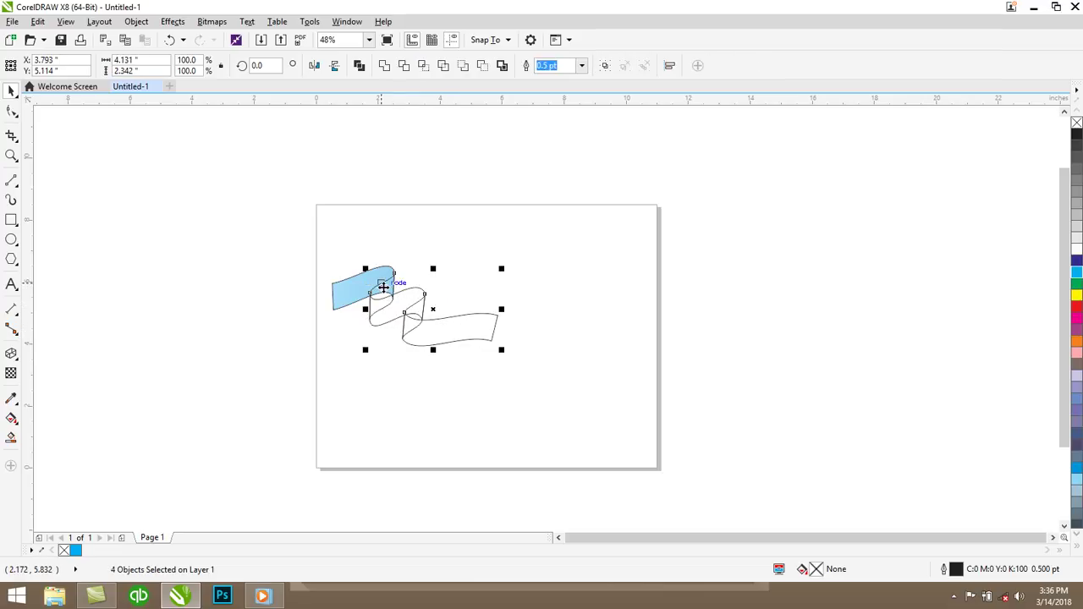
pyautogui.click(38, 21)
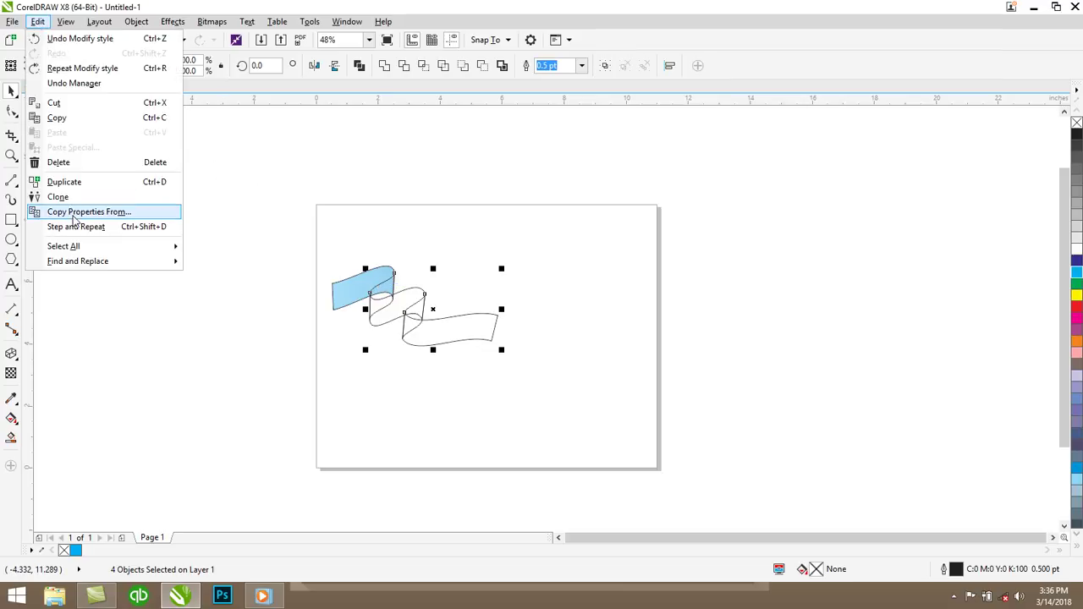
pyautogui.click(77, 214)
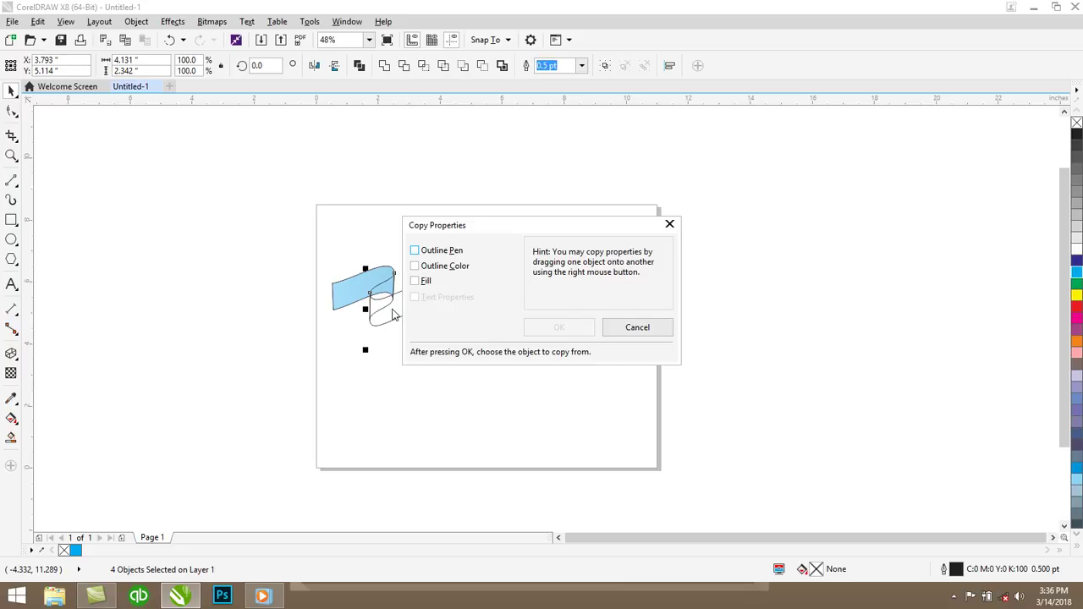
pyautogui.click(416, 281)
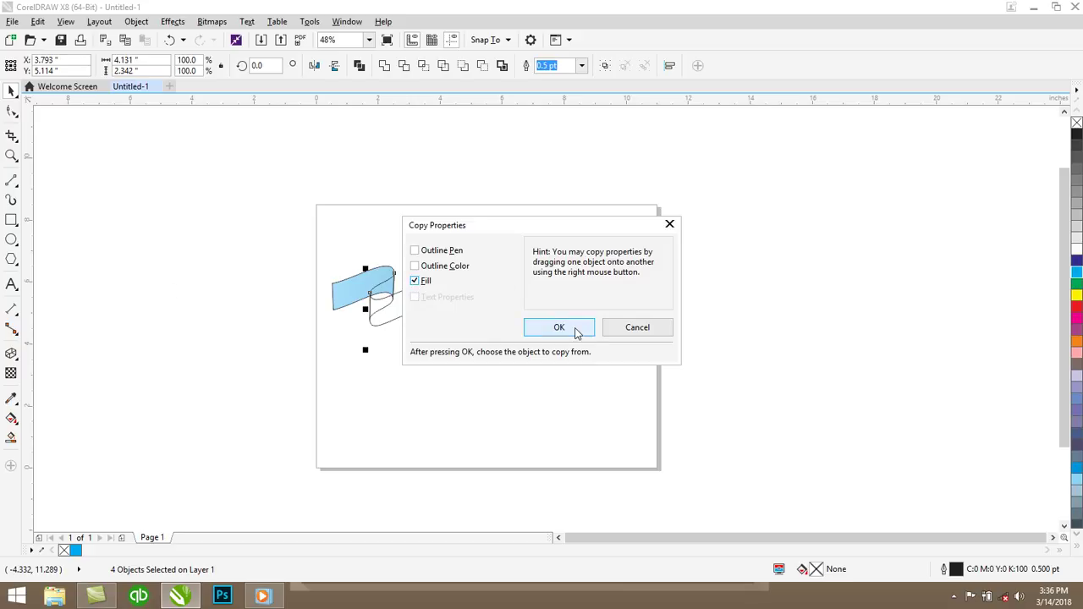
pyautogui.click(568, 329)
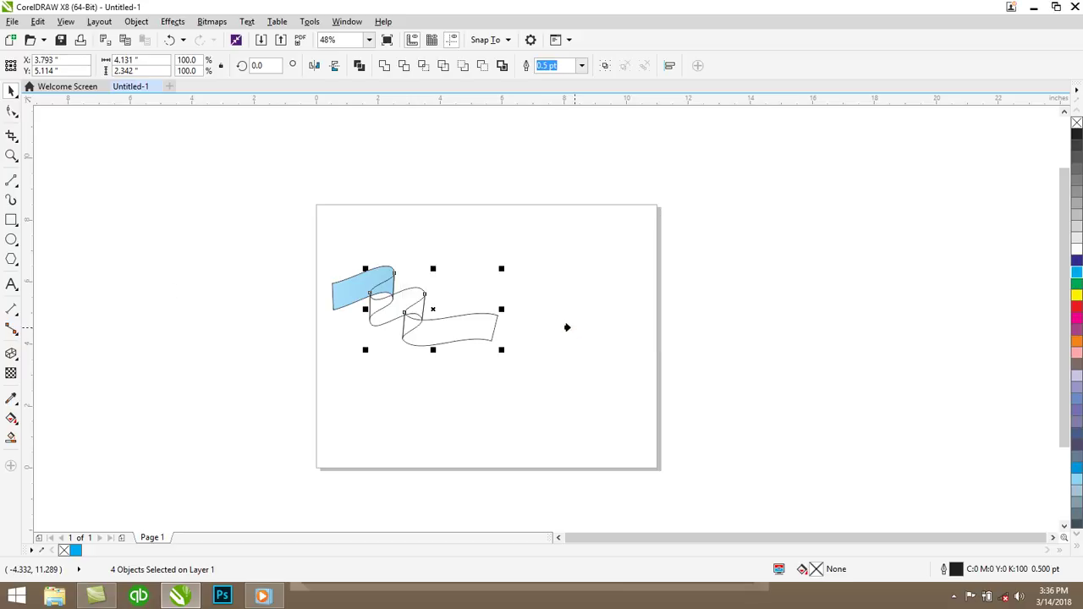
pyautogui.click(346, 293)
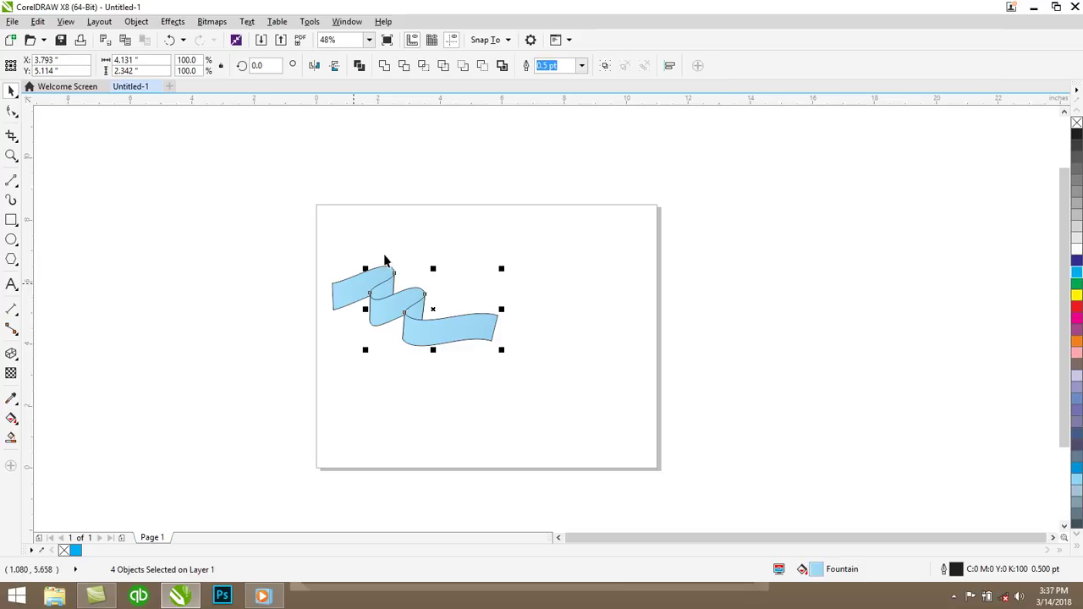
pyautogui.click(367, 233)
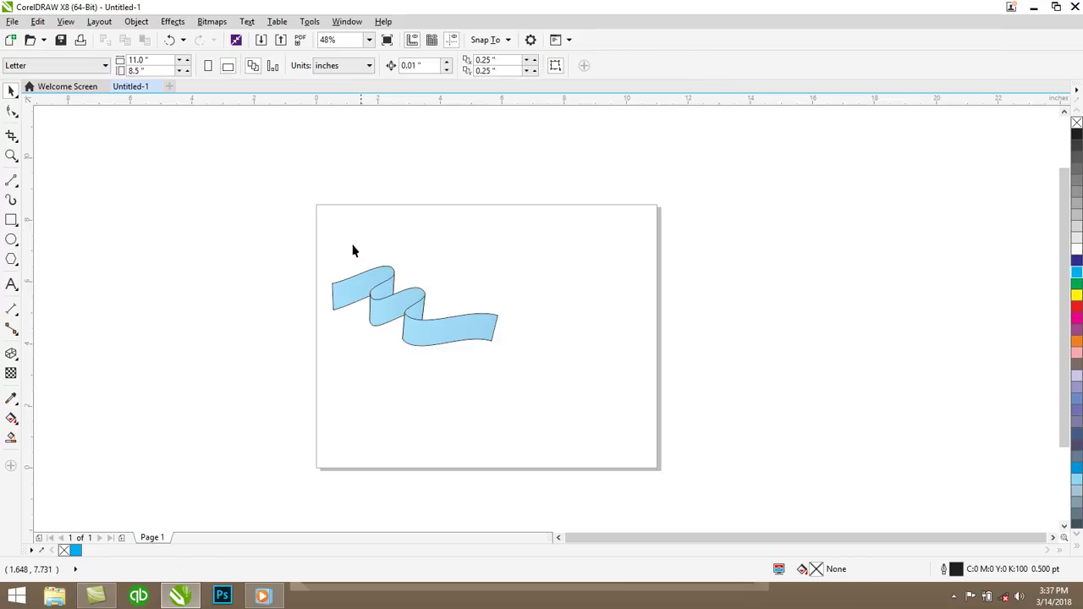
# Add a node midway on the straight tail edge of the first ribbon segment, pull it inward into a V-shaped notch, and deselect the segment.
pyautogui.click(337, 301)
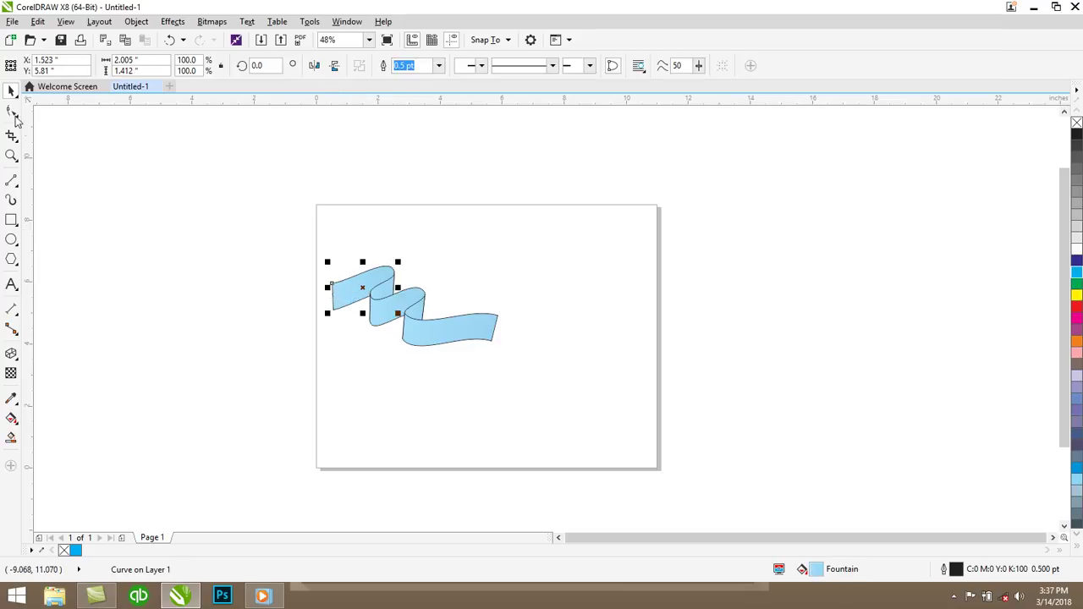
pyautogui.click(15, 119)
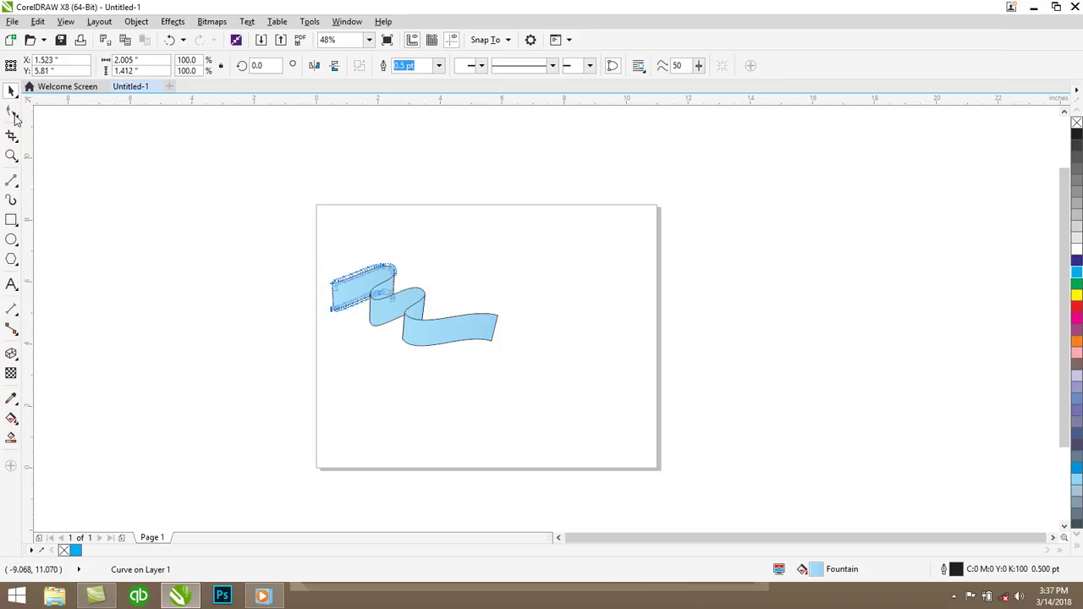
pyautogui.doubleClick(334, 303)
pyautogui.moveTo(333, 301); pyautogui.dragTo(343, 296)
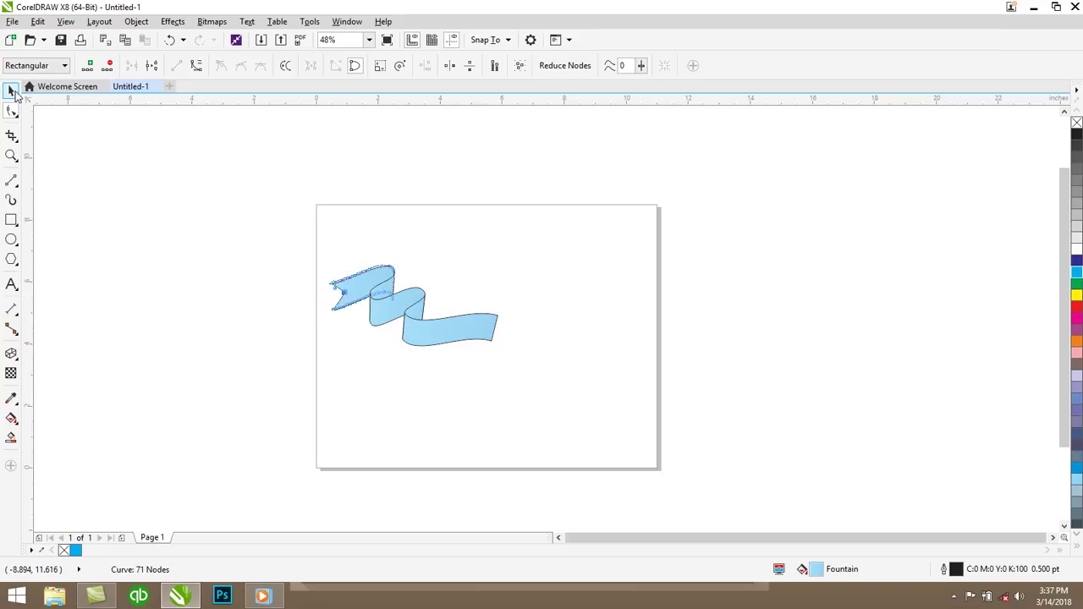
pyautogui.click(11, 91)
pyautogui.click(128, 171)
# Duplicate all five ribbon segments and place the copy to the right of the original ribbon.
pyautogui.moveTo(245, 242); pyautogui.dragTo(525, 369)
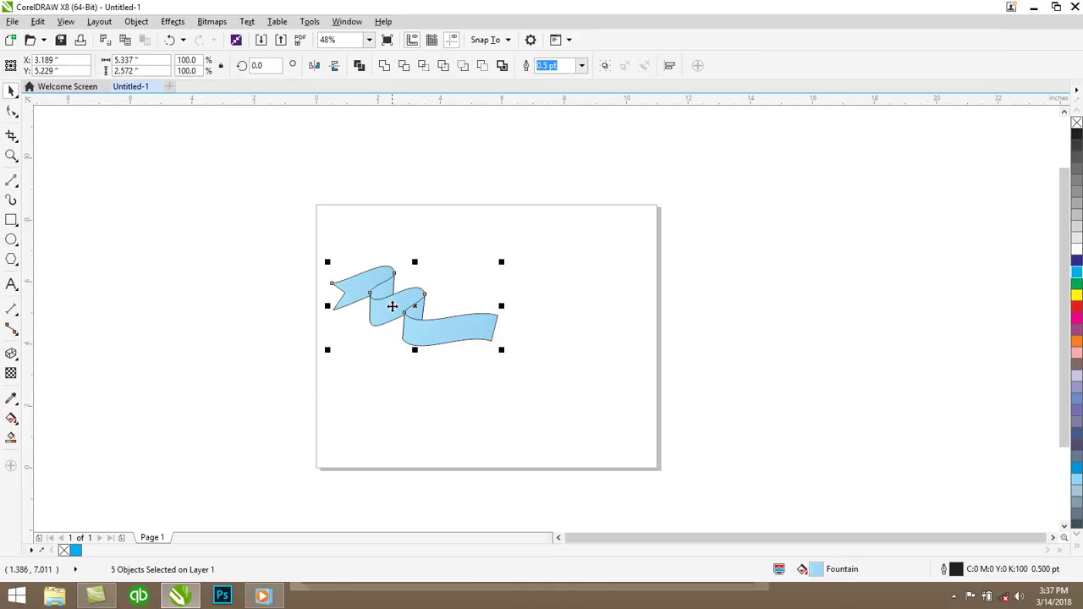
pyautogui.hotkey('ctrl', 'd')
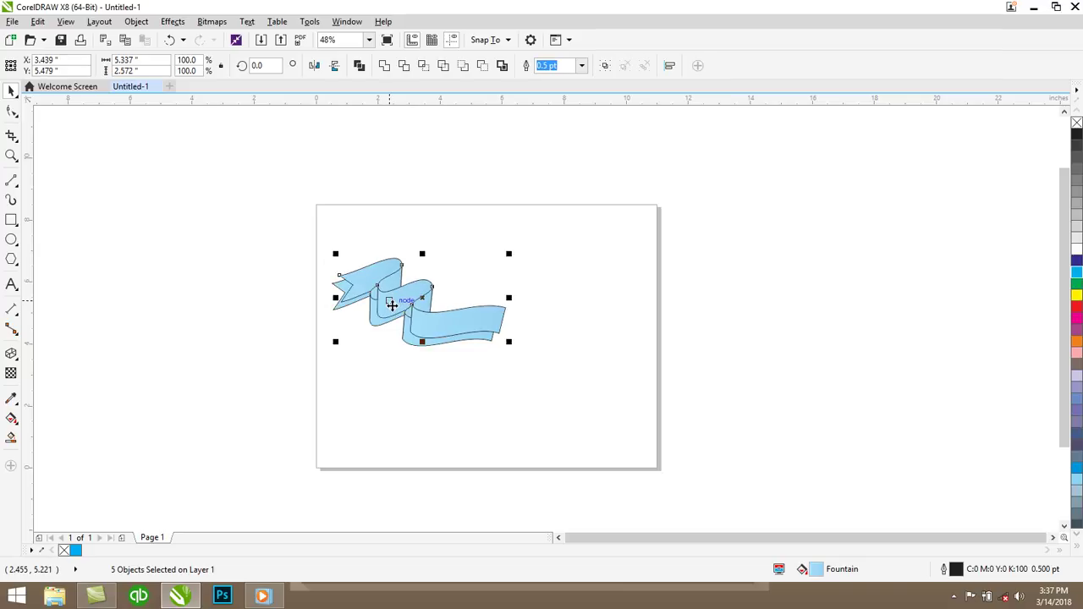
pyautogui.moveTo(392, 305); pyautogui.dragTo(549, 339)
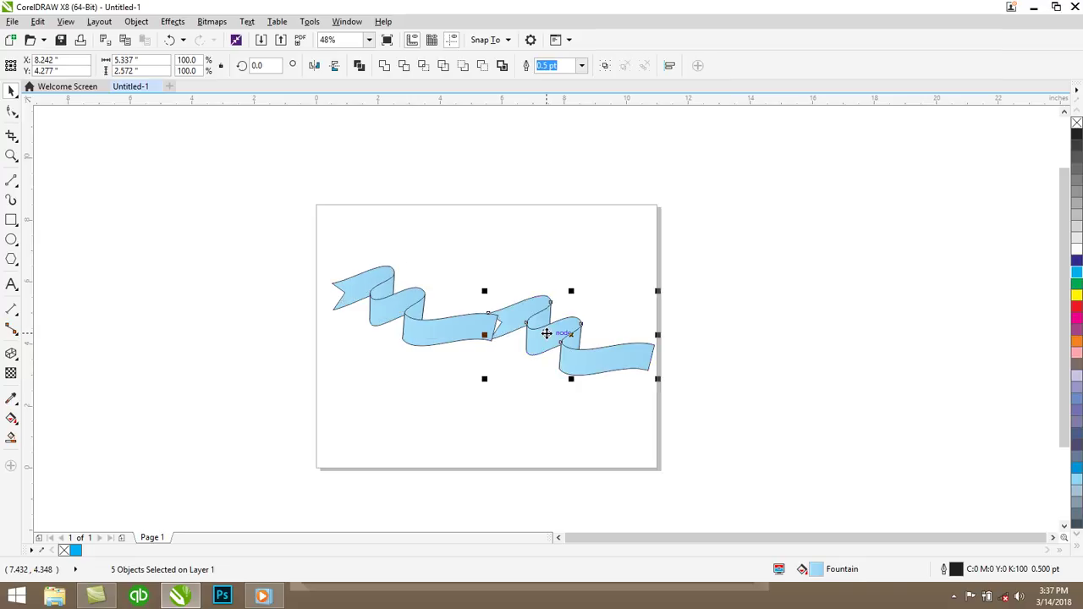
# Mirror the copied ribbon horizontally and move it level with the original so their plain ends overlap slightly.
pyautogui.click(335, 67)
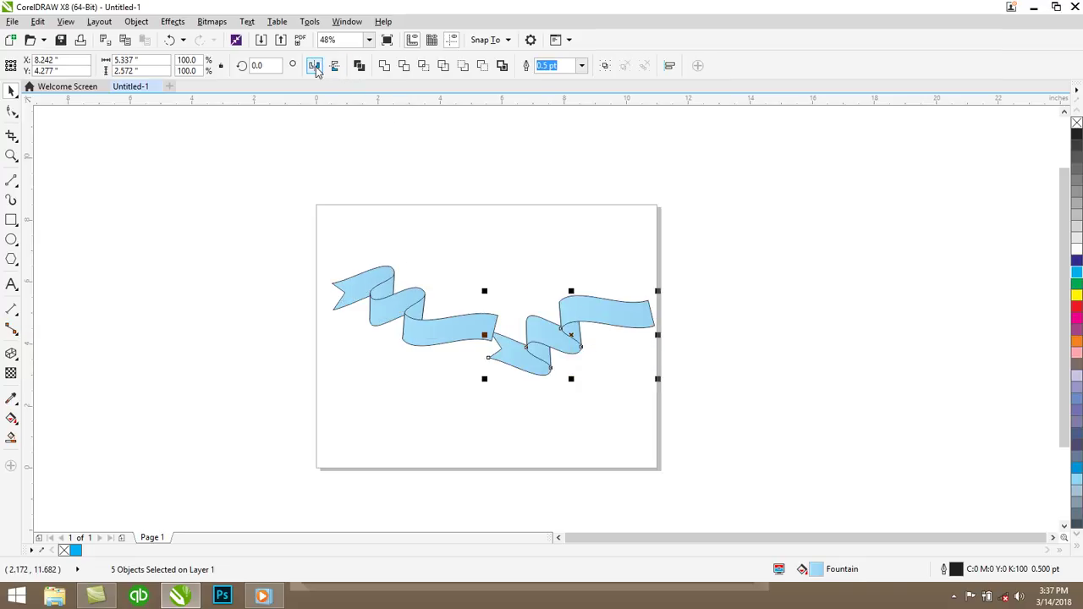
pyautogui.click(315, 67)
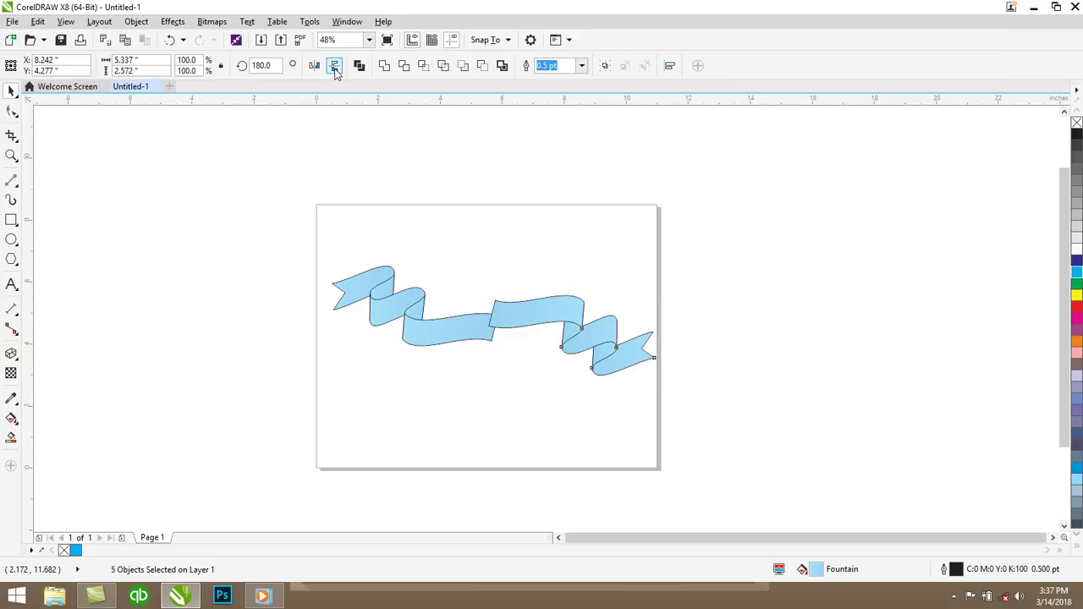
pyautogui.click(335, 68)
pyautogui.moveTo(551, 362); pyautogui.dragTo(547, 337)
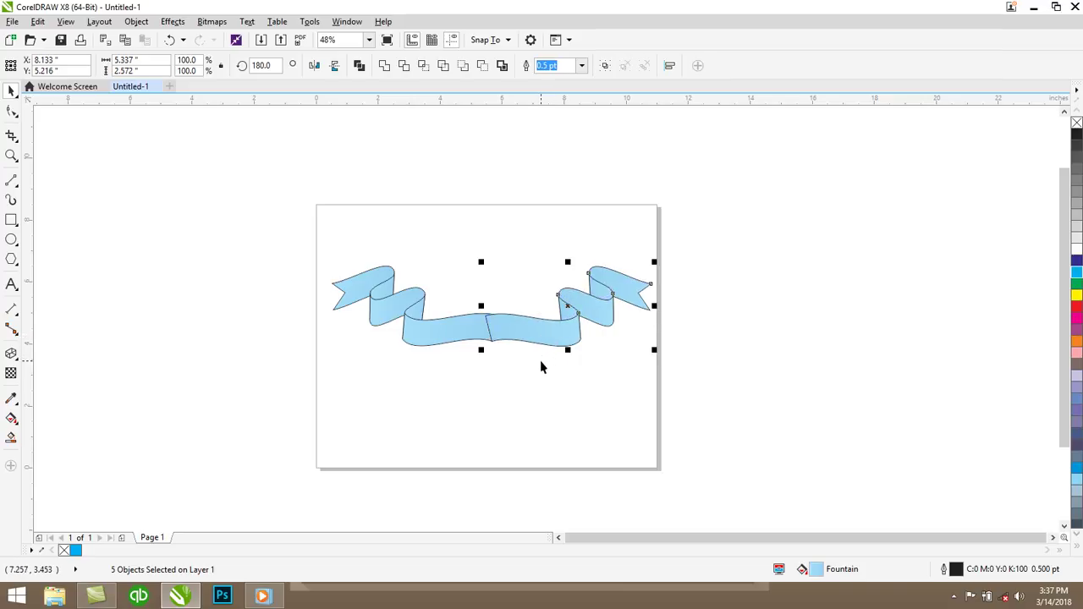
# Nudge the mirrored half in 0.01-inch increments until its lower edge meets the original half exactly at the joint.
pyautogui.press('Left')
pyautogui.scroll(3, 542, 366)
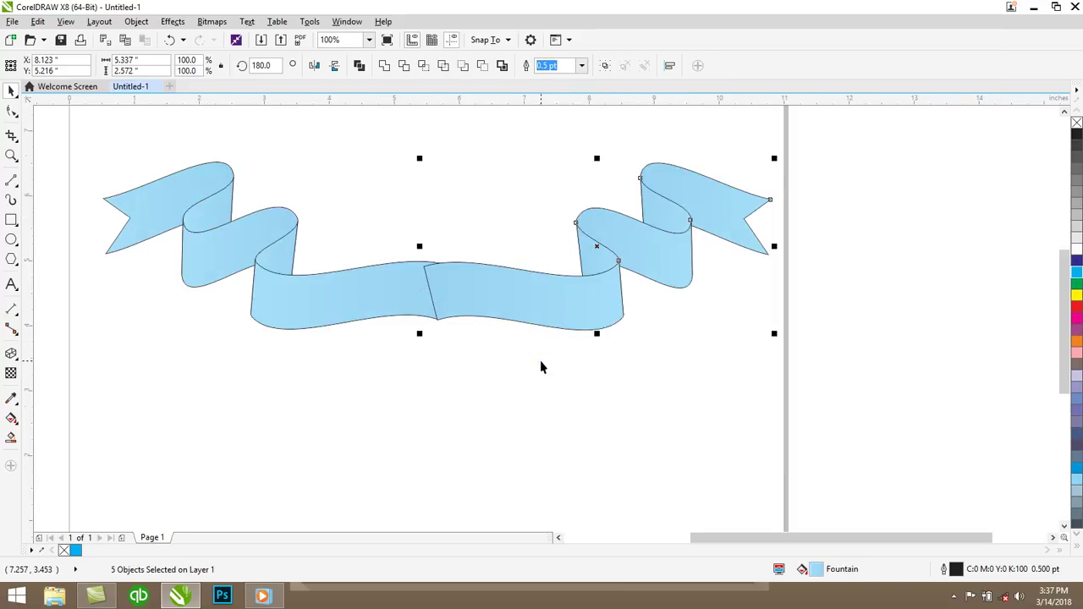
pyautogui.press('Up')
pyautogui.press('Up')
pyautogui.press('Up')
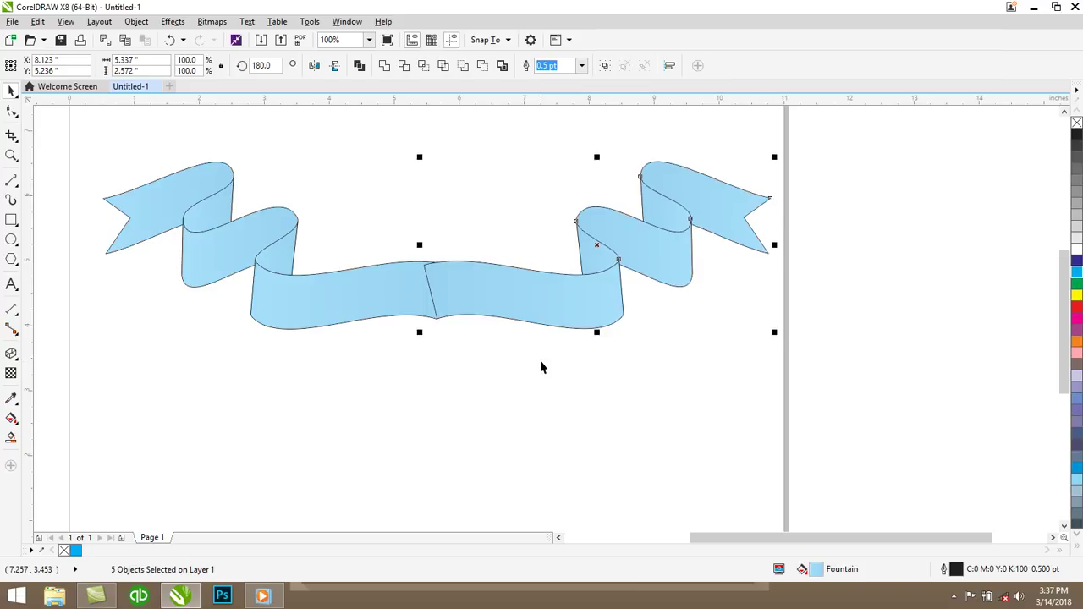
pyautogui.press('Down')
pyautogui.press('Down')
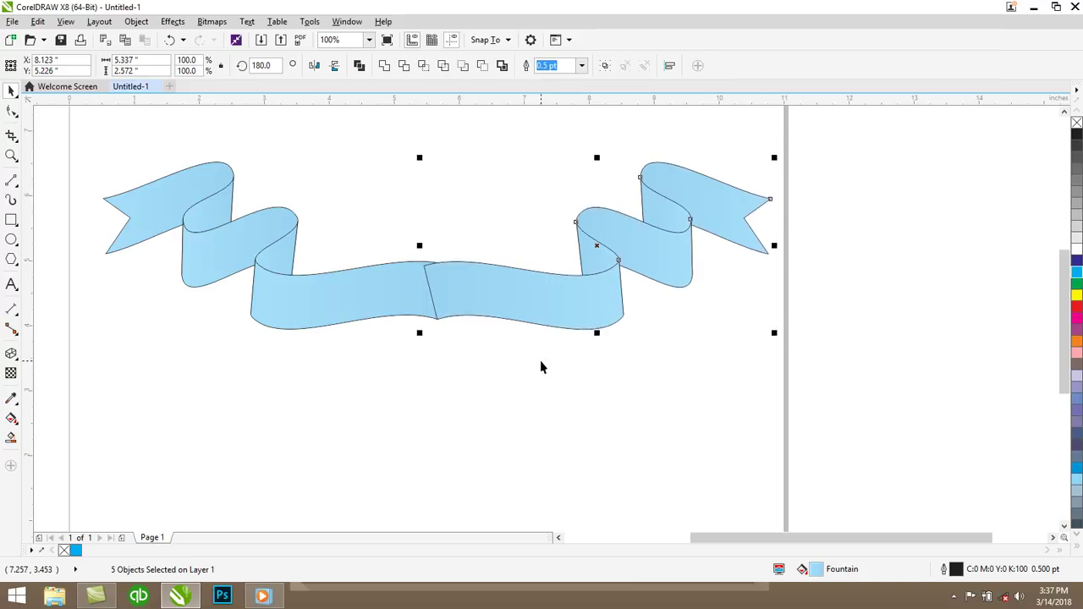
pyautogui.press('Left')
pyautogui.press('Up')
pyautogui.press('Left')
pyautogui.scroll(2, 541, 367)
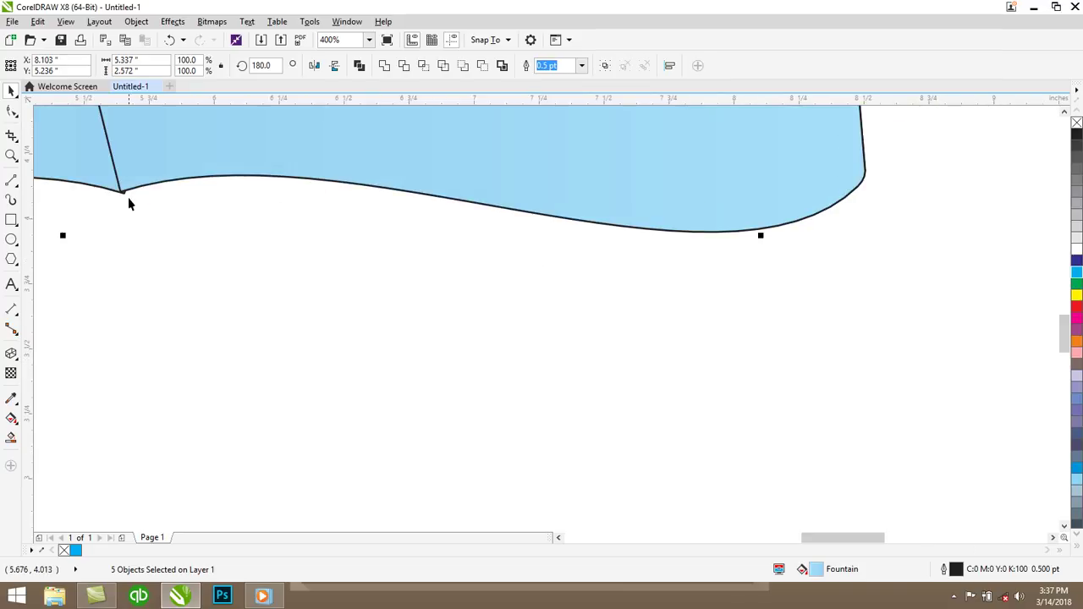
pyautogui.press('Down')
pyautogui.press('Right')
pyautogui.press('Right')
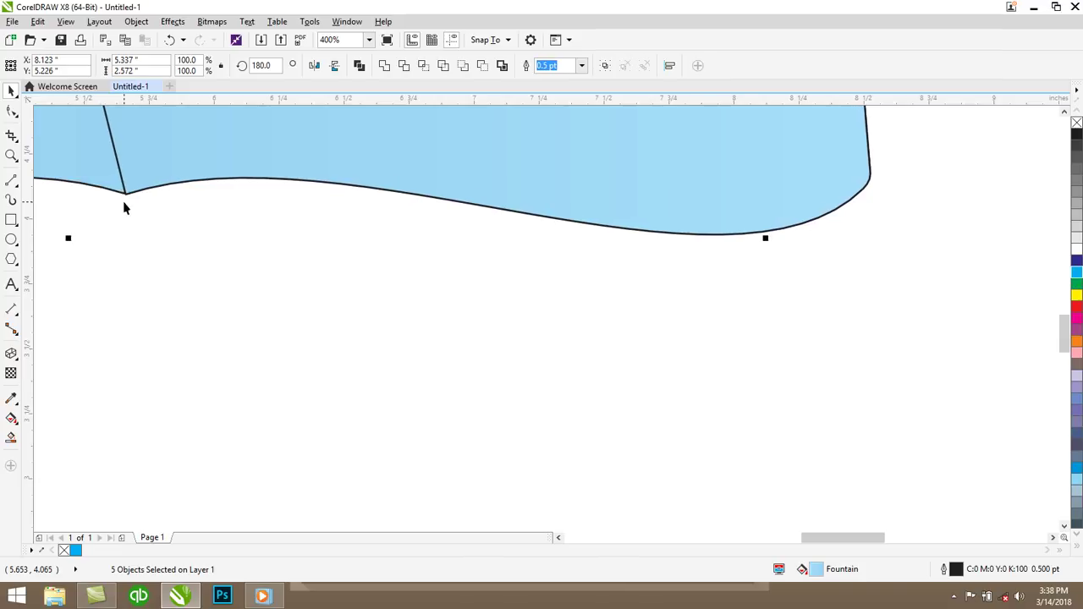
pyautogui.press('Left')
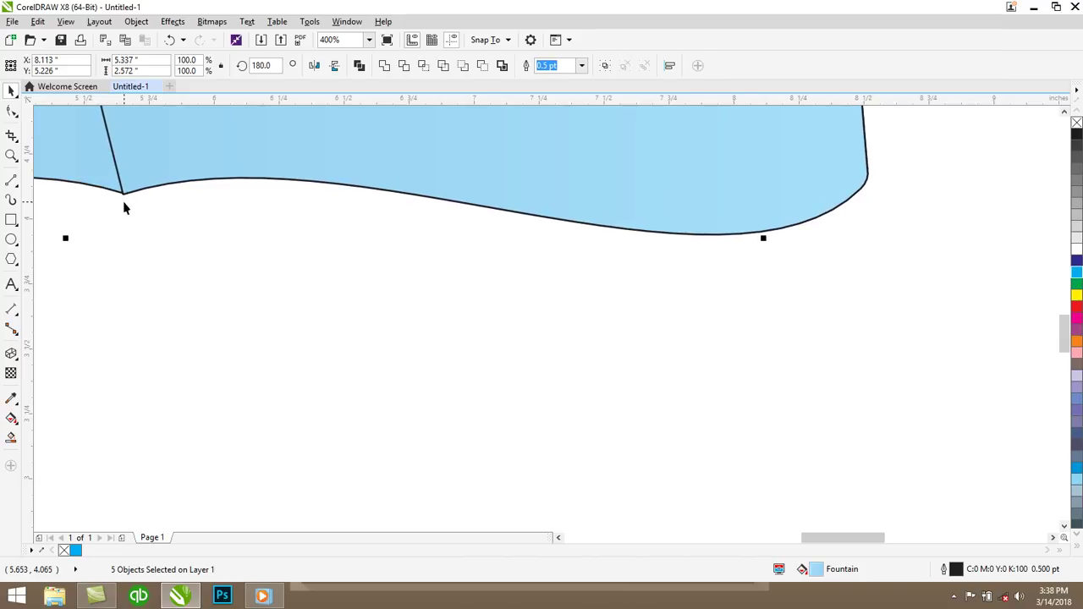
# Weld the two overlapping central ribbon segments into one continuous banner piece and deselect it.
pyautogui.scroll(-5, 123, 207)
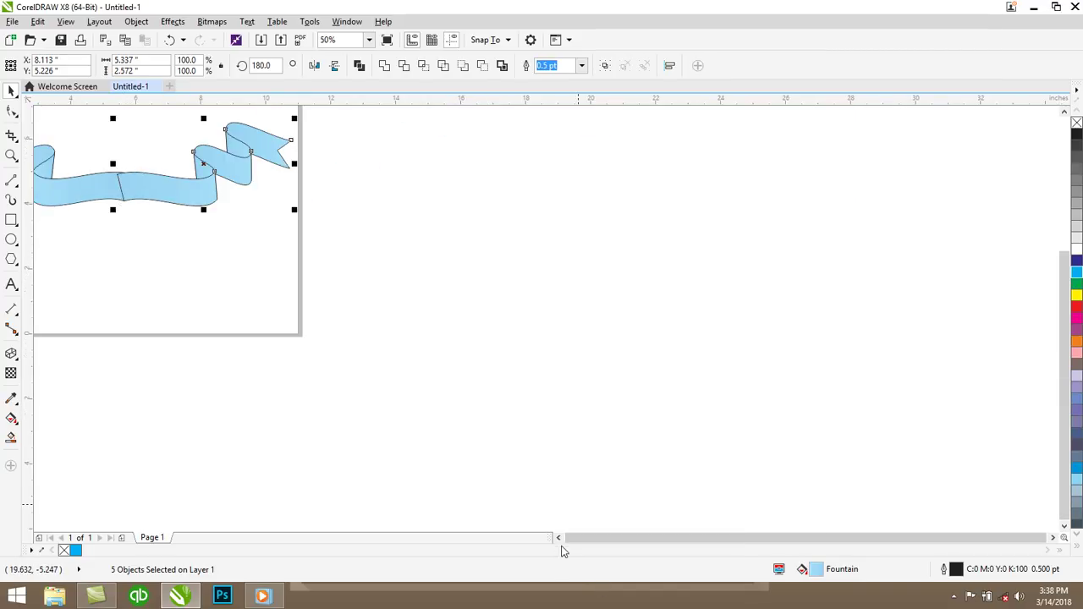
pyautogui.click(560, 540)
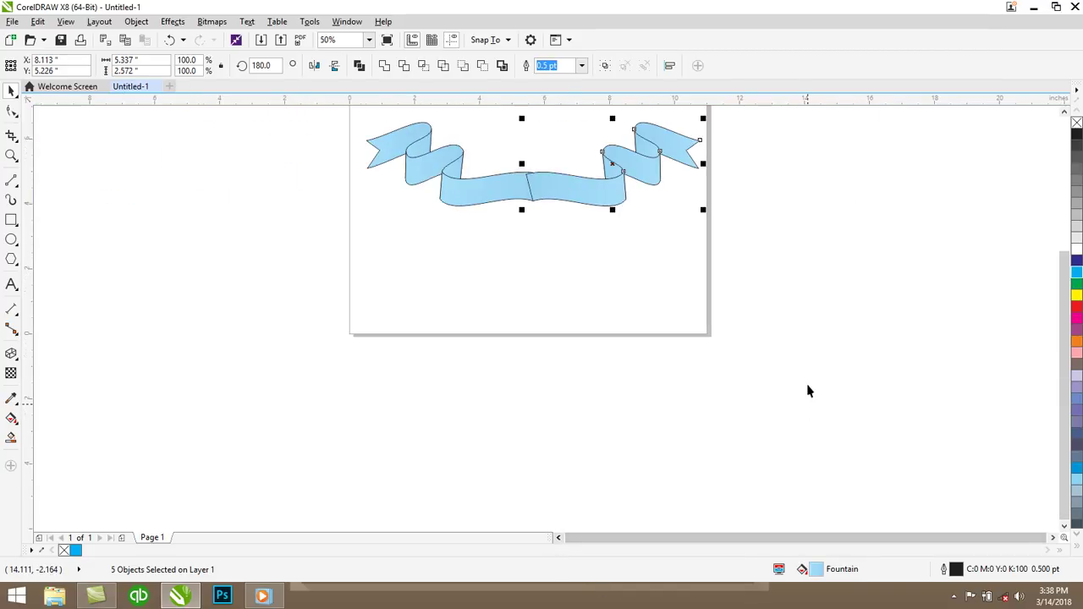
pyautogui.click(818, 314)
pyautogui.click(581, 186)
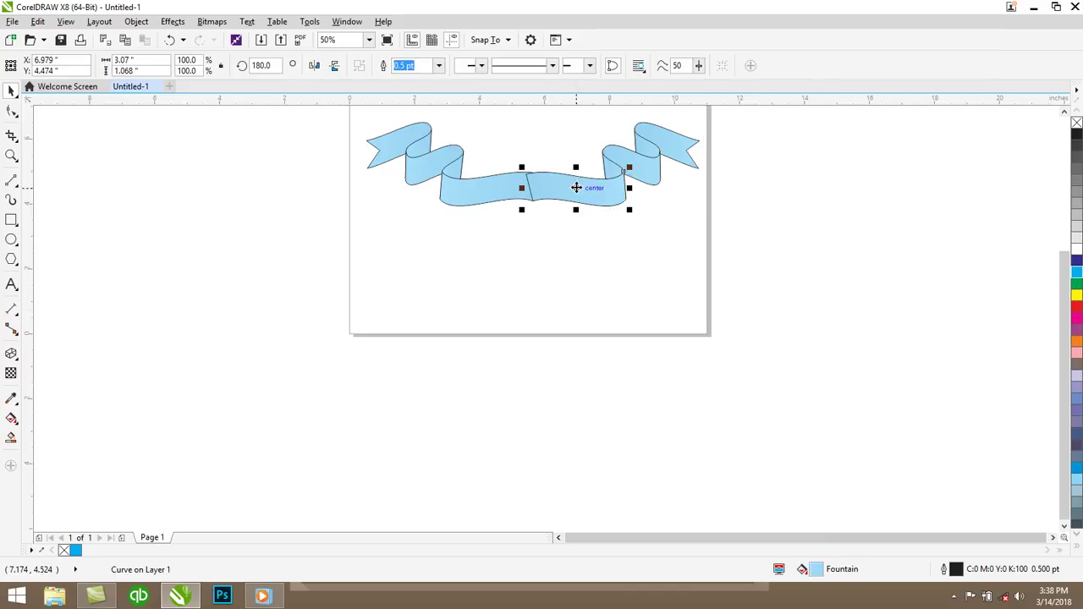
pyautogui.keyDown('shift'); pyautogui.click(477, 193); pyautogui.keyUp('shift')
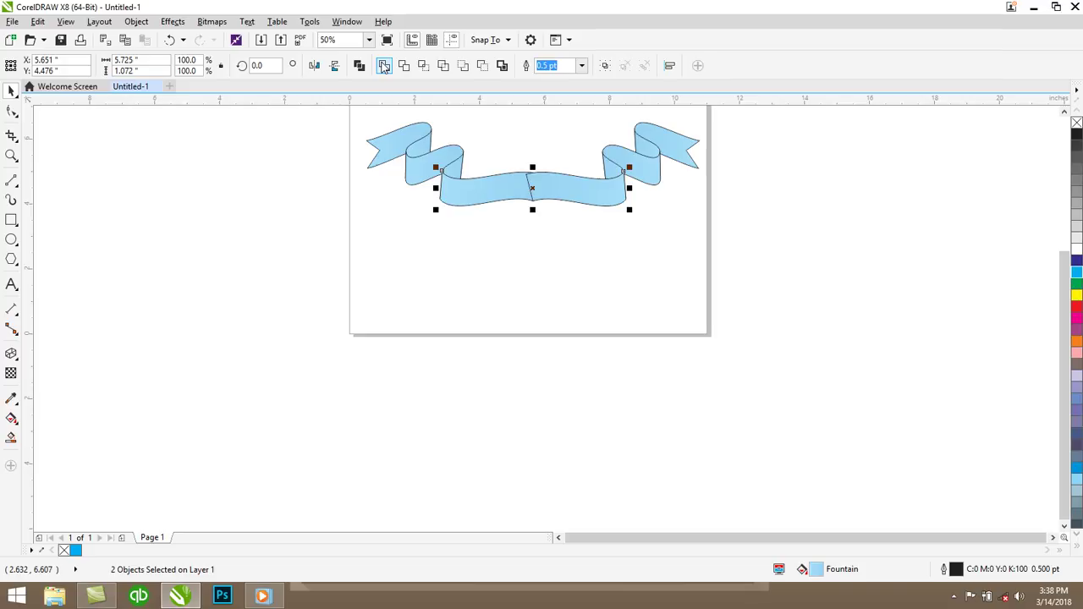
pyautogui.click(384, 66)
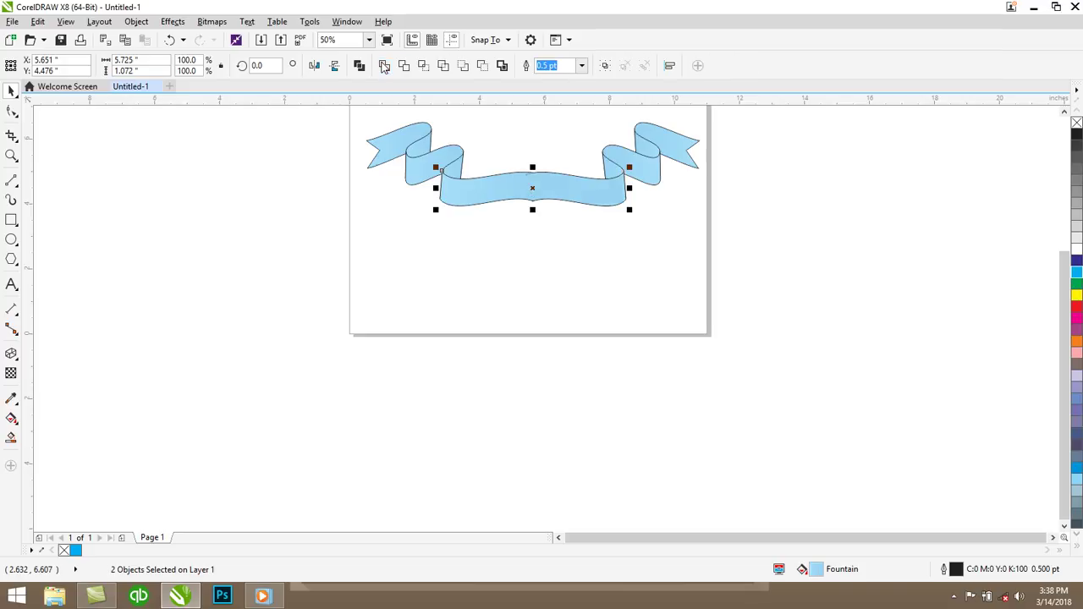
pyautogui.click(550, 248)
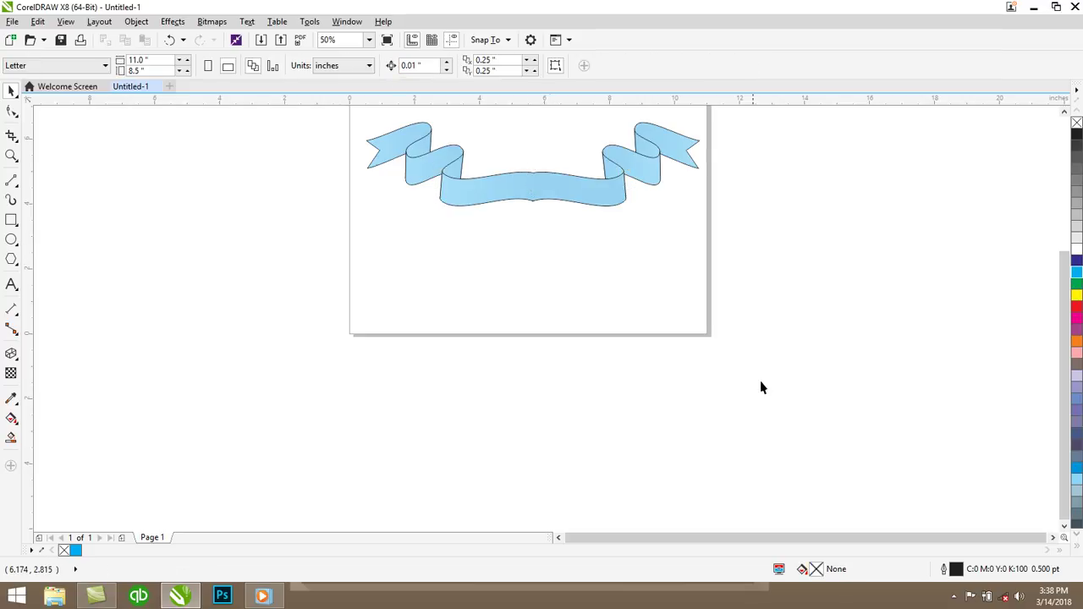
# Select all nine ribbon pieces and stretch them vertically to about 3.65 inches tall, keeping their width.
pyautogui.moveTo(1070, 369); pyautogui.dragTo(1047, 280)
pyautogui.moveTo(753, 220); pyautogui.dragTo(342, 419)
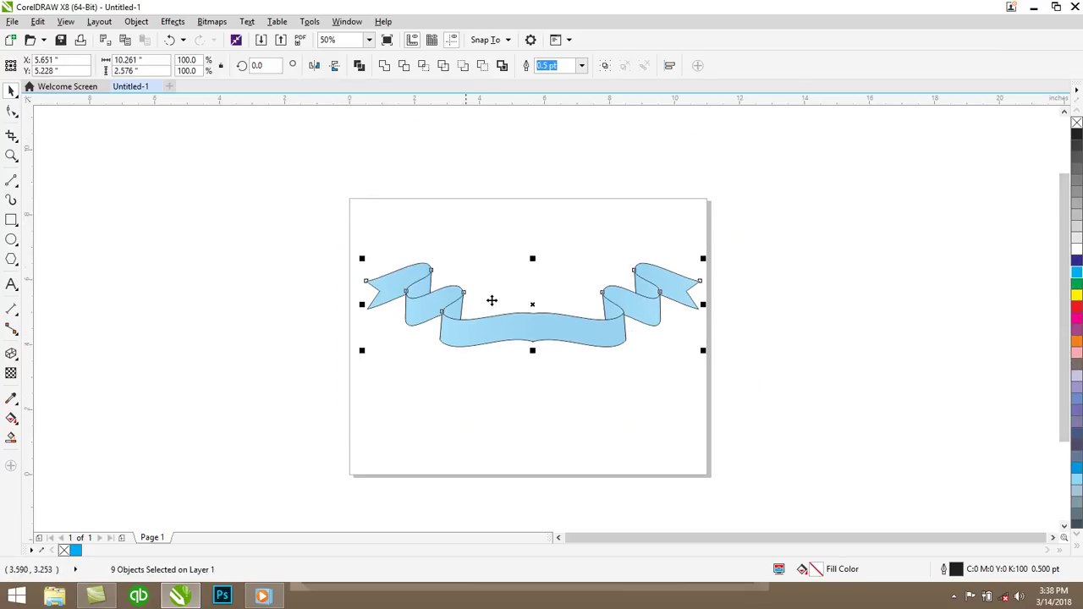
pyautogui.moveTo(533, 259); pyautogui.dragTo(532, 231)
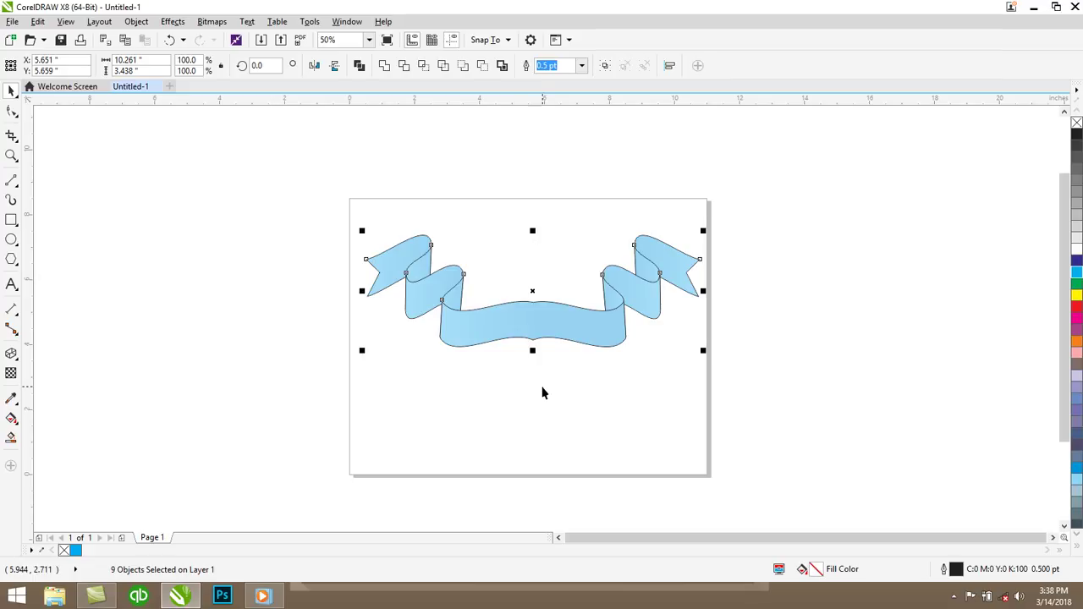
pyautogui.moveTo(533, 350); pyautogui.dragTo(534, 358)
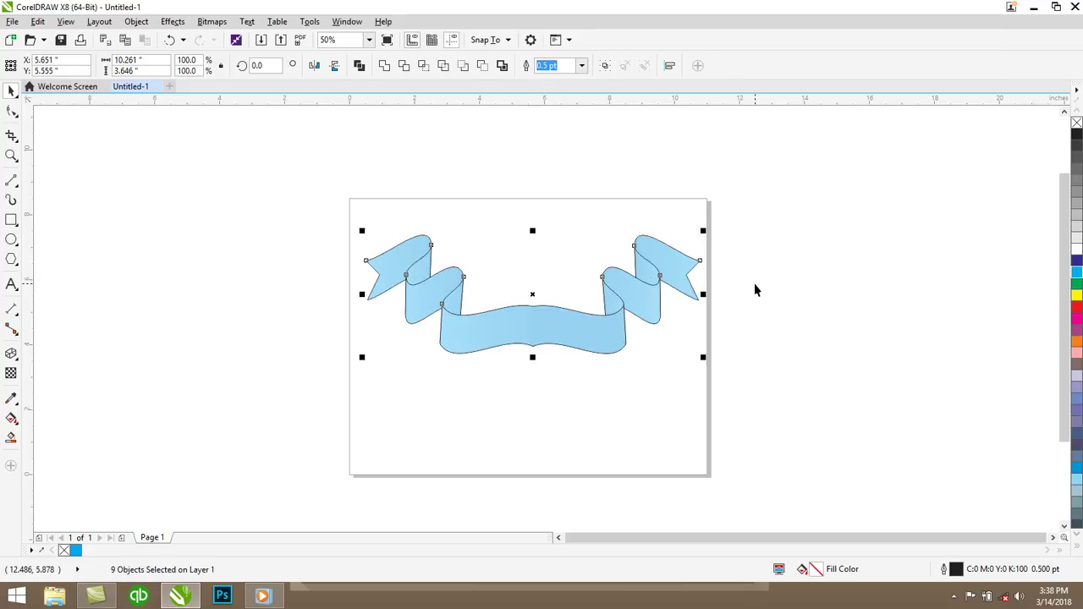
# Reselect all nine ribbon pieces and group them into one object.
pyautogui.click(723, 194)
pyautogui.moveTo(706, 171); pyautogui.dragTo(321, 405)
pyautogui.hotkey('ctrl', 'g')
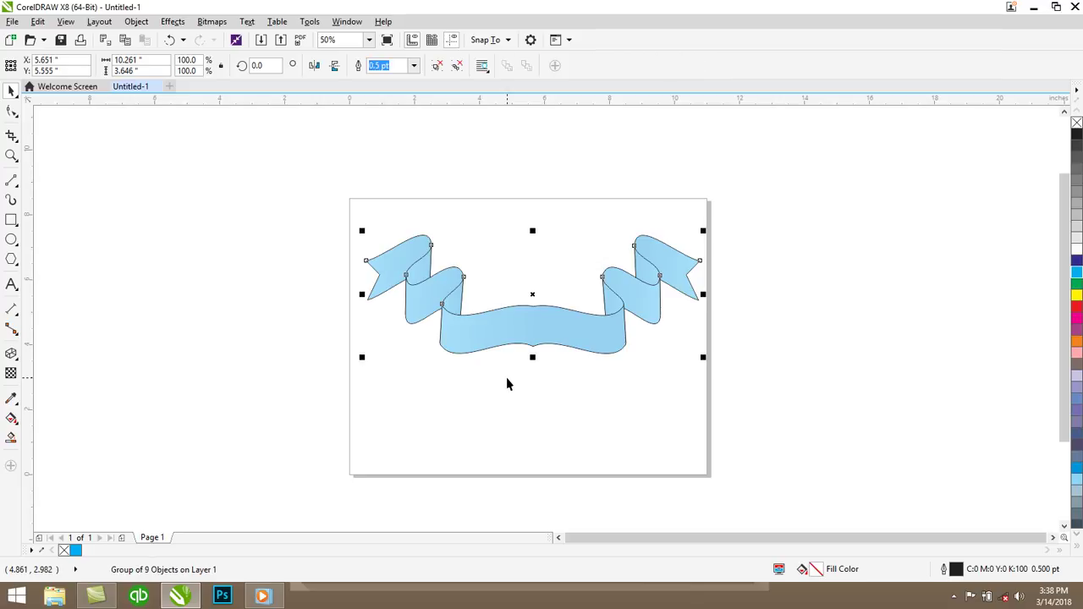
# Try an Extrude effect on the ribbon group with its vanishing point near the group's centre and a depth of 1.
pyautogui.click(12, 356)
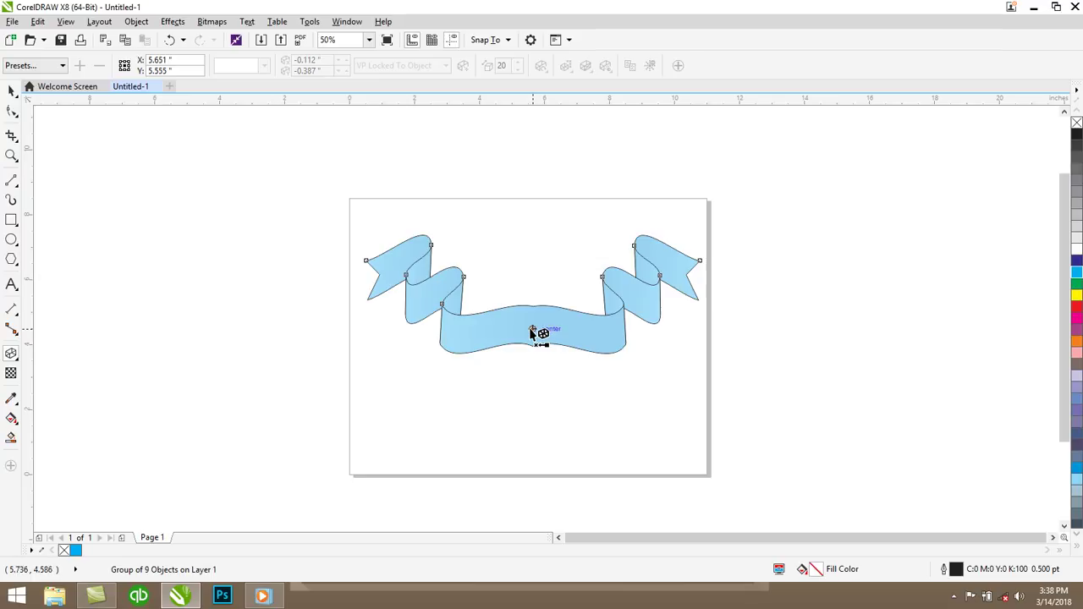
pyautogui.moveTo(515, 356)
pyautogui.mouseDown()
pyautogui.moveTo(532, 342)
pyautogui.moveTo(530, 296)
pyautogui.moveTo(535, 305)
pyautogui.mouseUp()
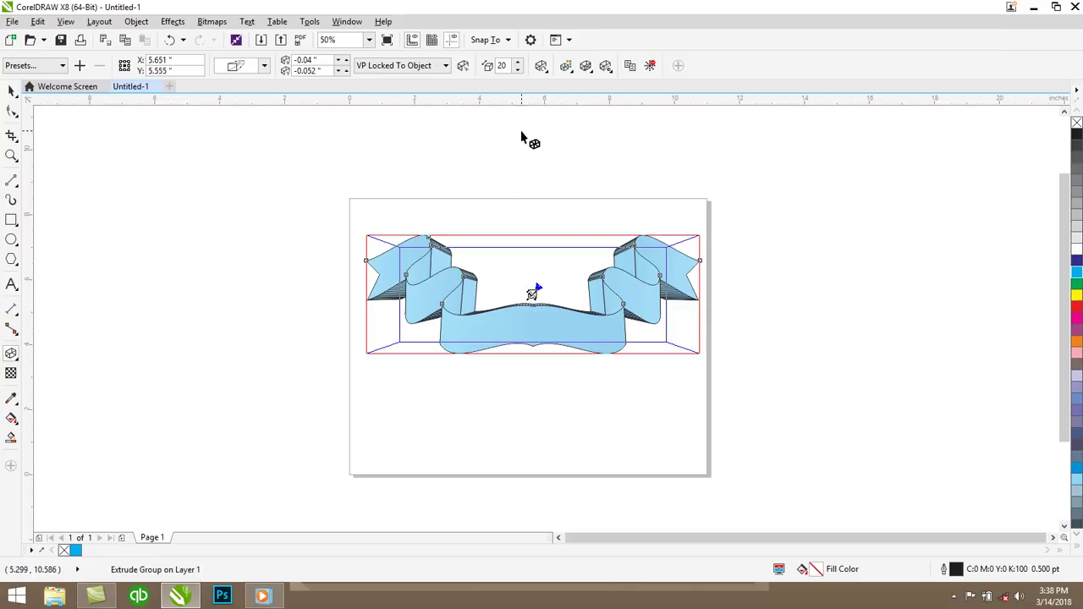
pyautogui.write('10')
pyautogui.press('Return')
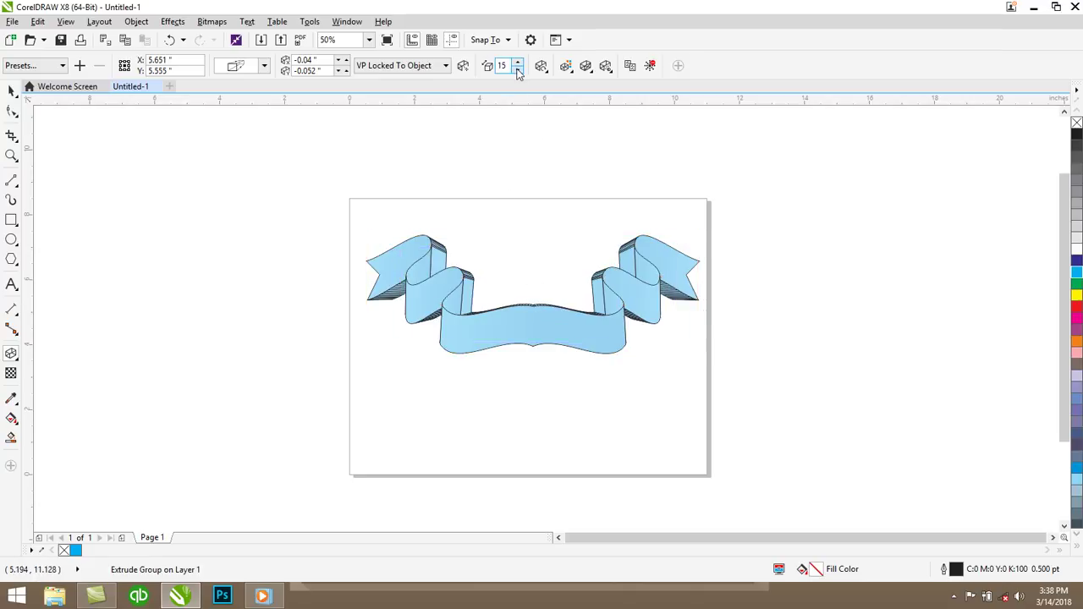
pyautogui.write('1')
pyautogui.press('Return')
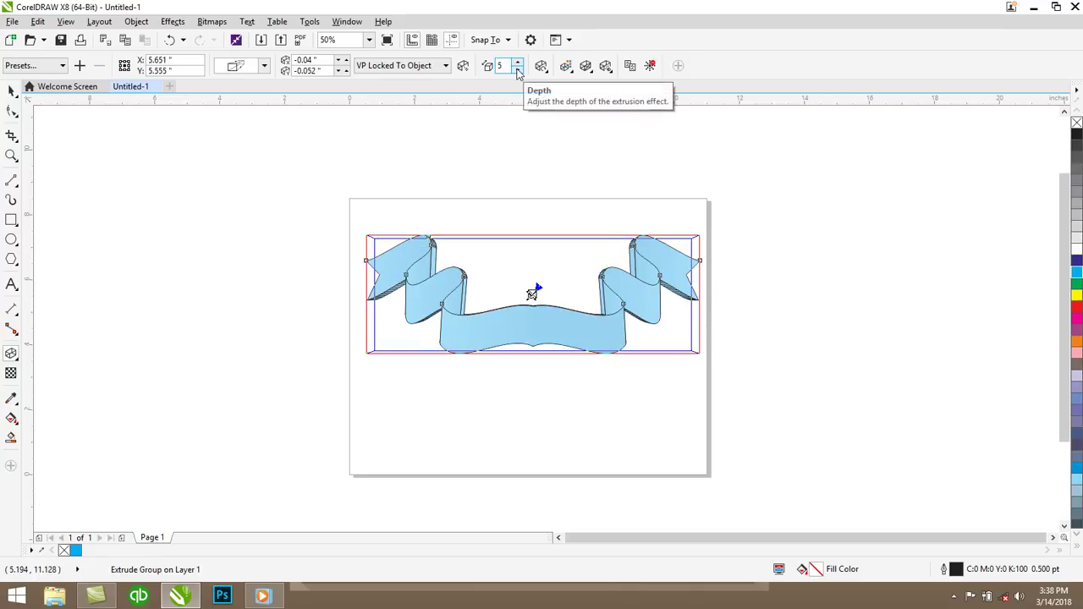
pyautogui.click(518, 73)
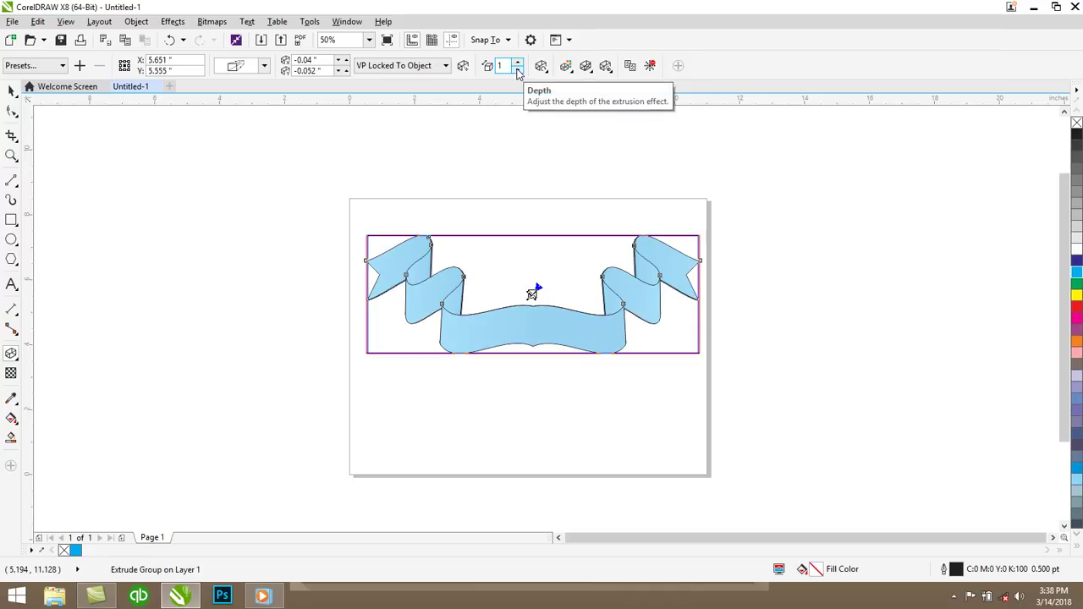
# Try rotating the extruded ribbon group in 3D and deselect it.
pyautogui.click(542, 66)
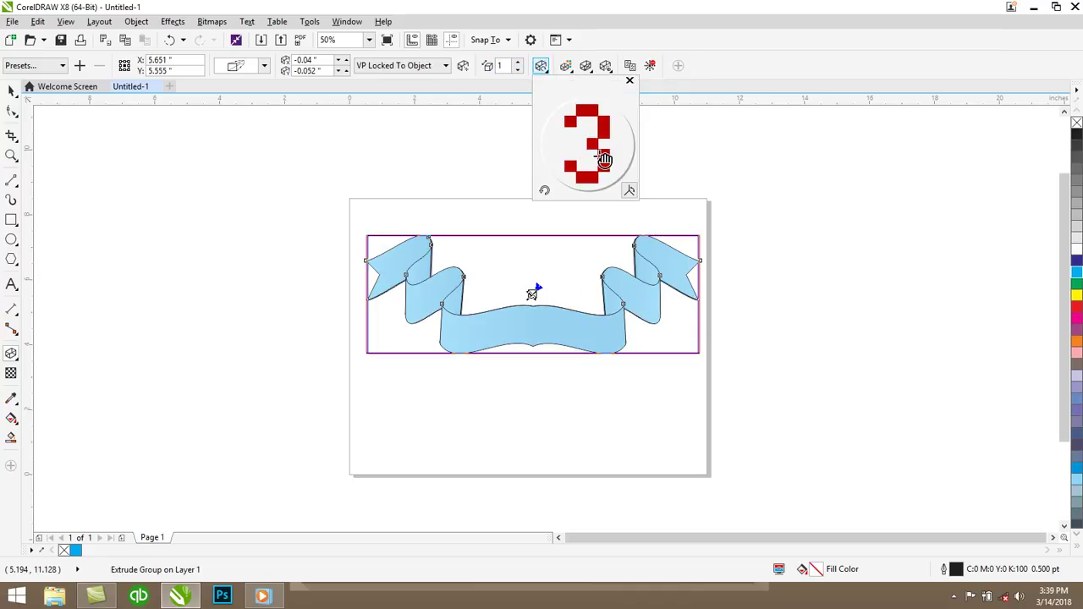
pyautogui.moveTo(599, 161)
pyautogui.mouseDown()
pyautogui.moveTo(590, 152)
pyautogui.moveTo(572, 161)
pyautogui.moveTo(595, 154)
pyautogui.moveTo(604, 163)
pyautogui.mouseUp()
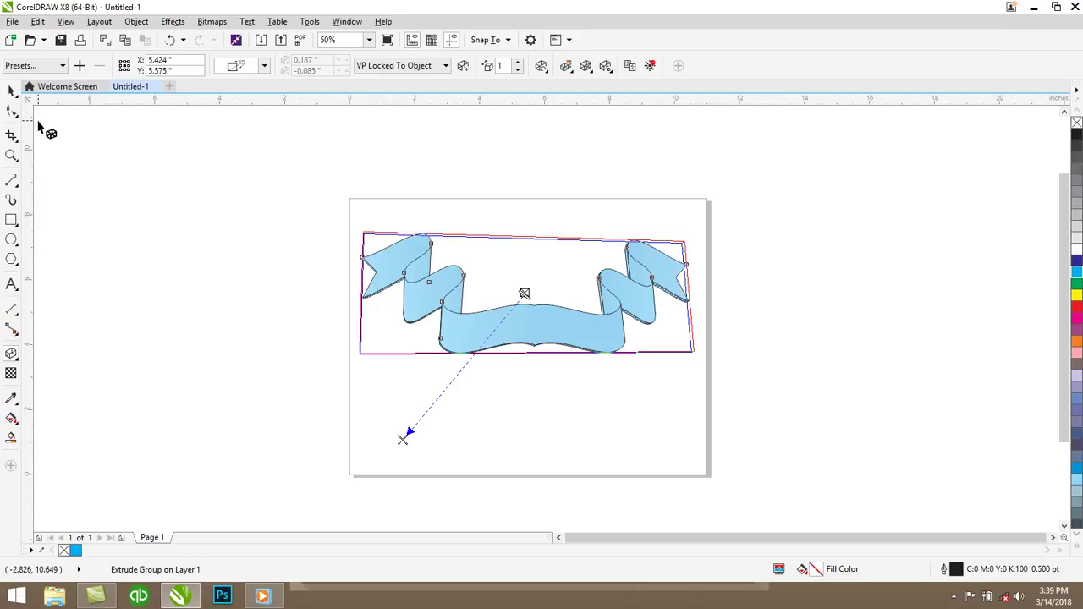
pyautogui.click(11, 92)
pyautogui.click(510, 386)
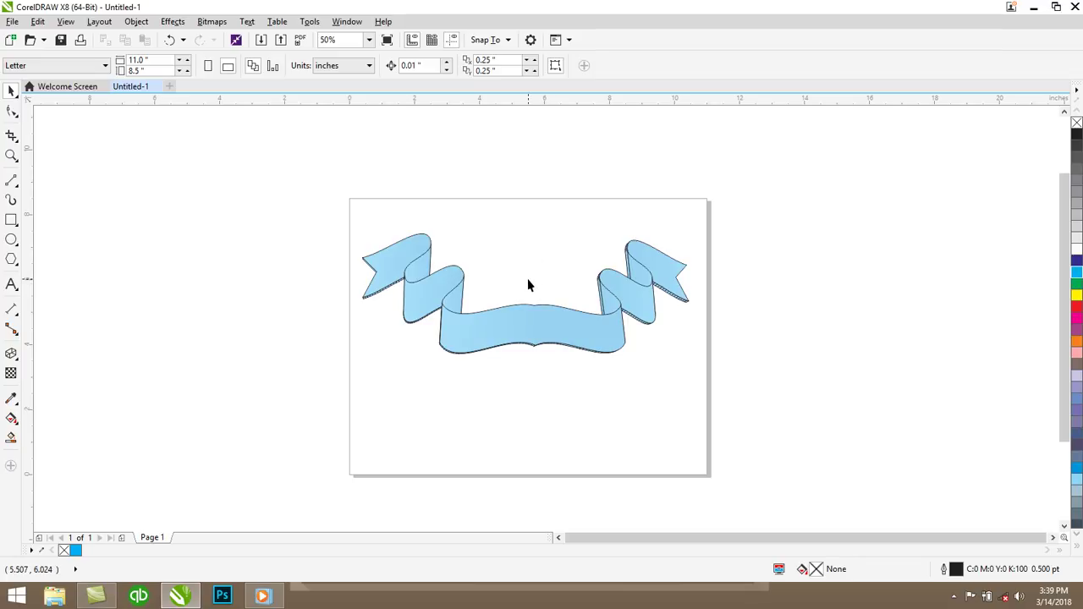
# Undo the 3D rotation, the depth changes and the extrusion of the ribbon group, and clear the selection.
pyautogui.hotkey('ctrl', 'z')
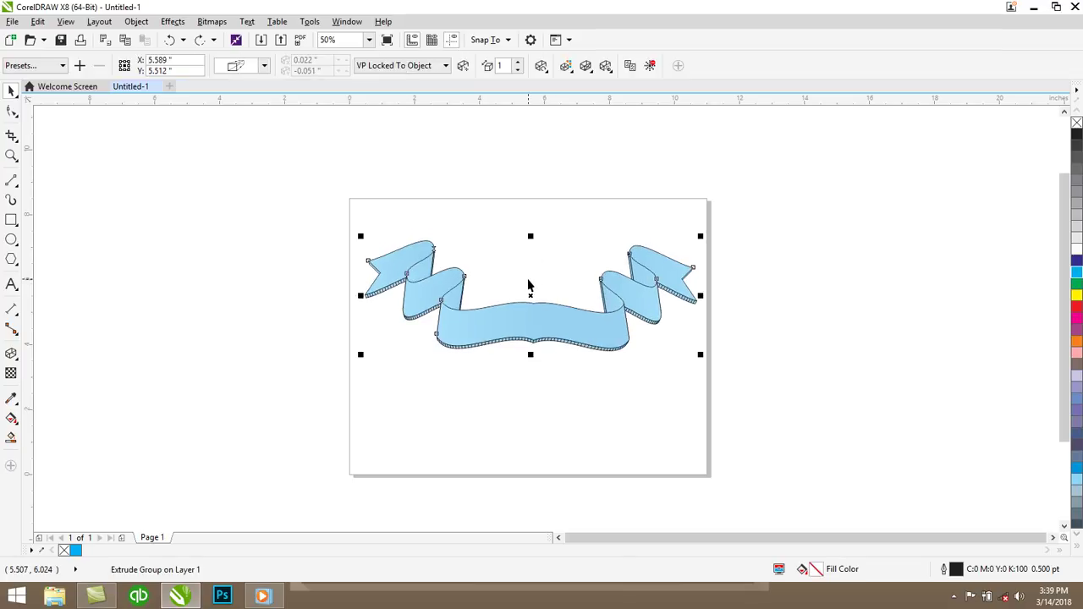
pyautogui.hotkey('ctrl', 'z')
pyautogui.hotkey('ctrl', 'z')
pyautogui.hotkey('ctrl', 'z')
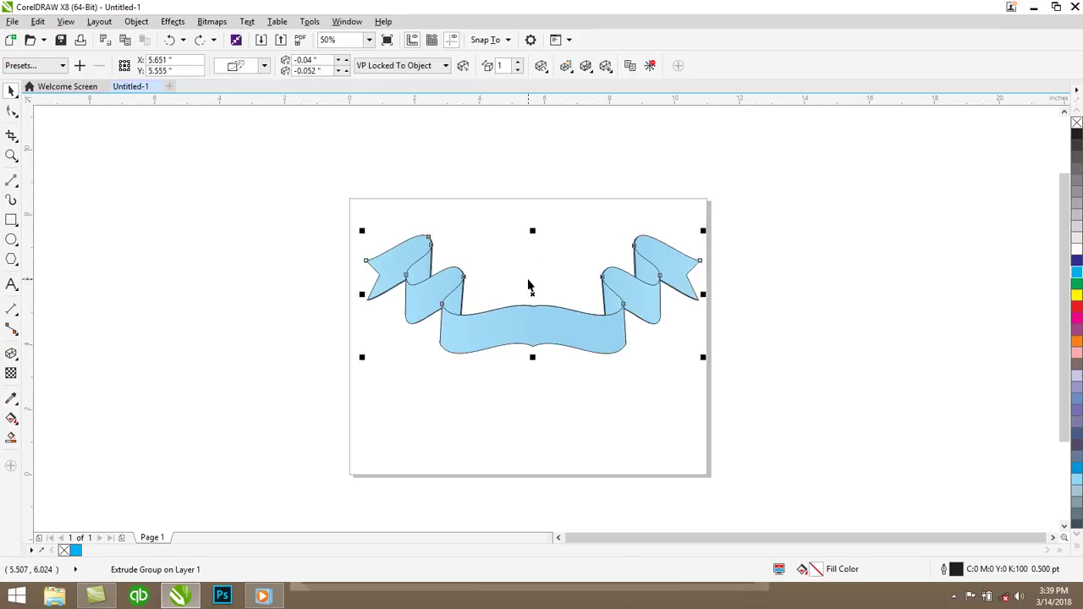
pyautogui.hotkey('ctrl', 'z')
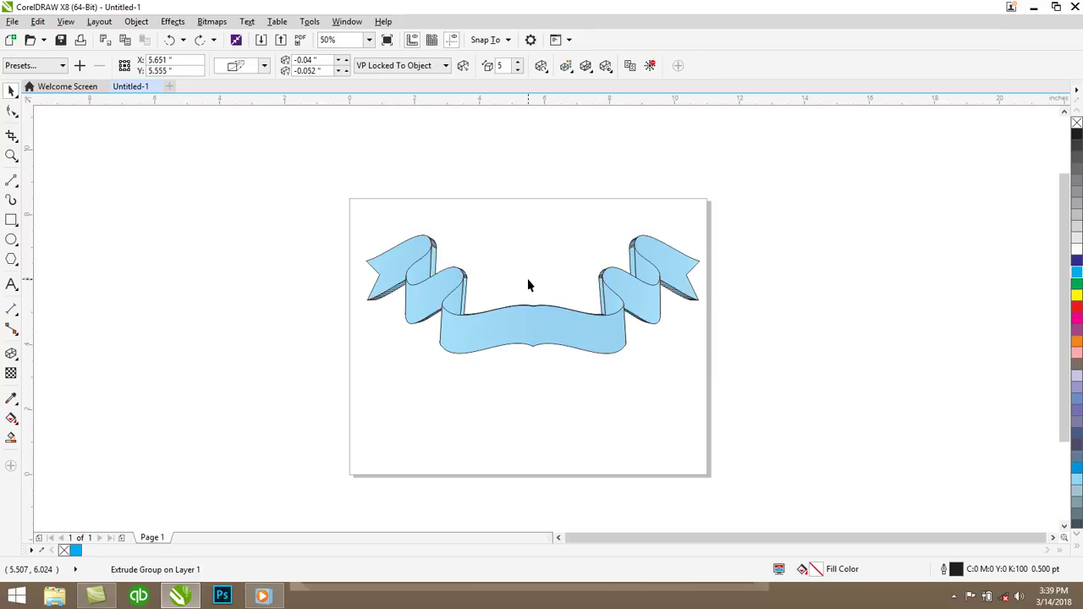
pyautogui.hotkey('ctrl', 'z')
pyautogui.hotkey('ctrl', 'z')
pyautogui.hotkey('ctrl', 'z')
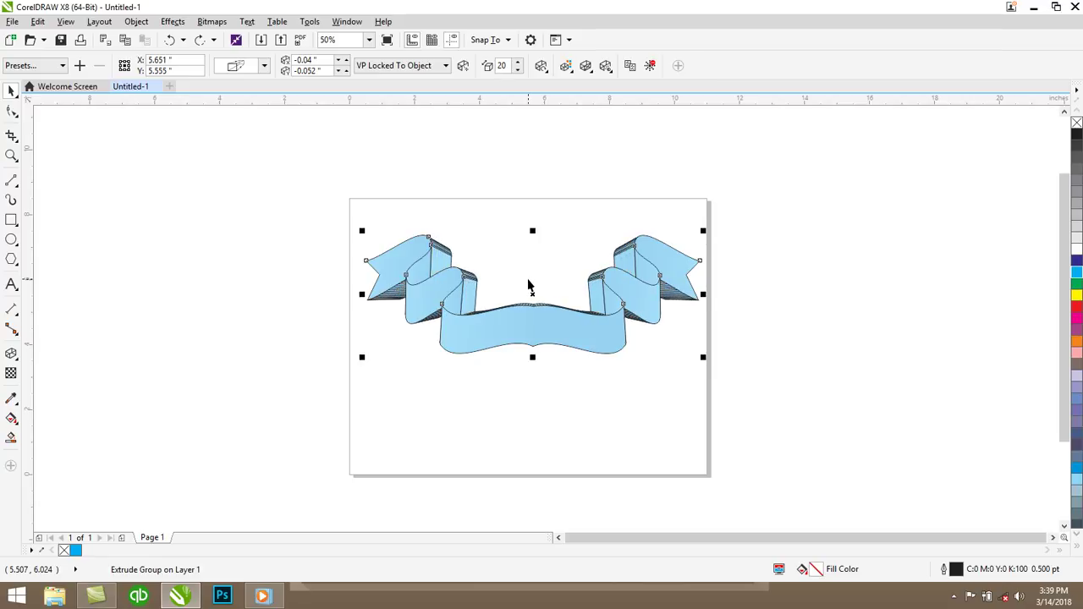
pyautogui.hotkey('ctrl', 'z')
pyautogui.click(569, 149)
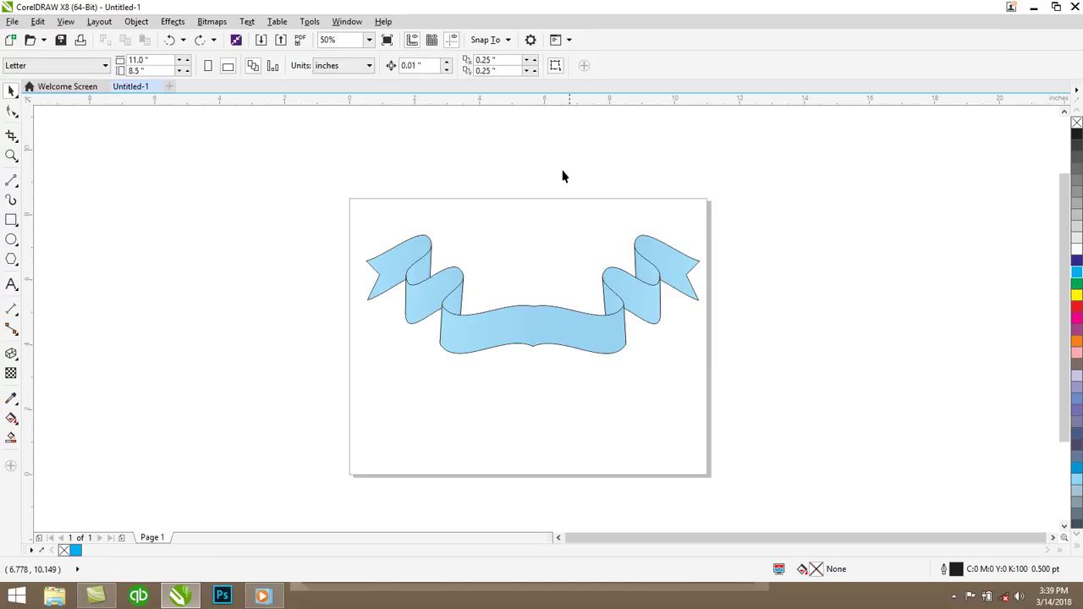
pyautogui.click(528, 323)
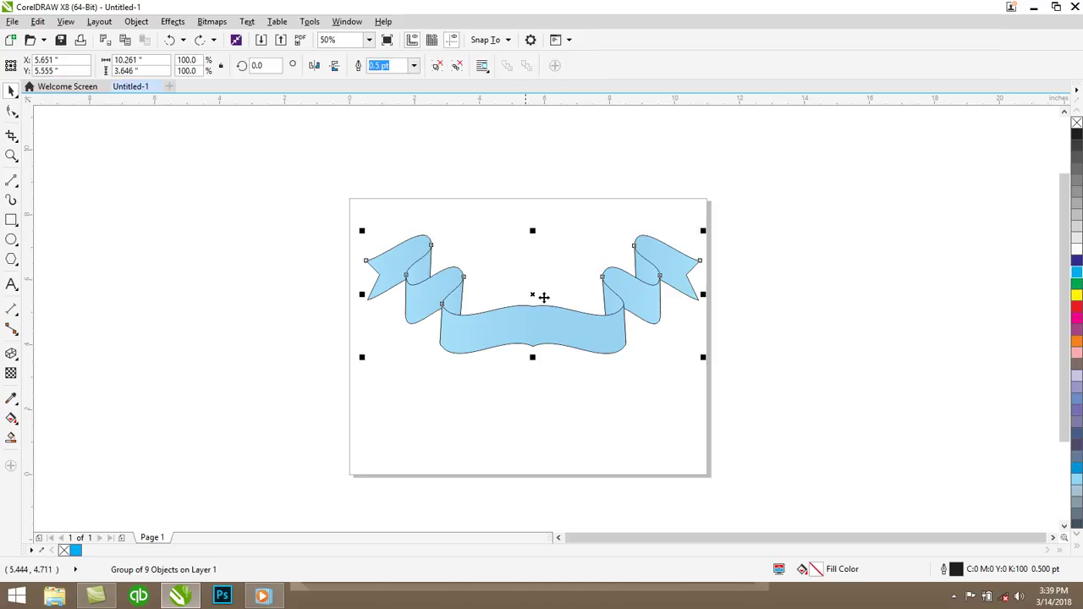
pyautogui.click(765, 223)
pyautogui.click(548, 320)
pyautogui.click(565, 143)
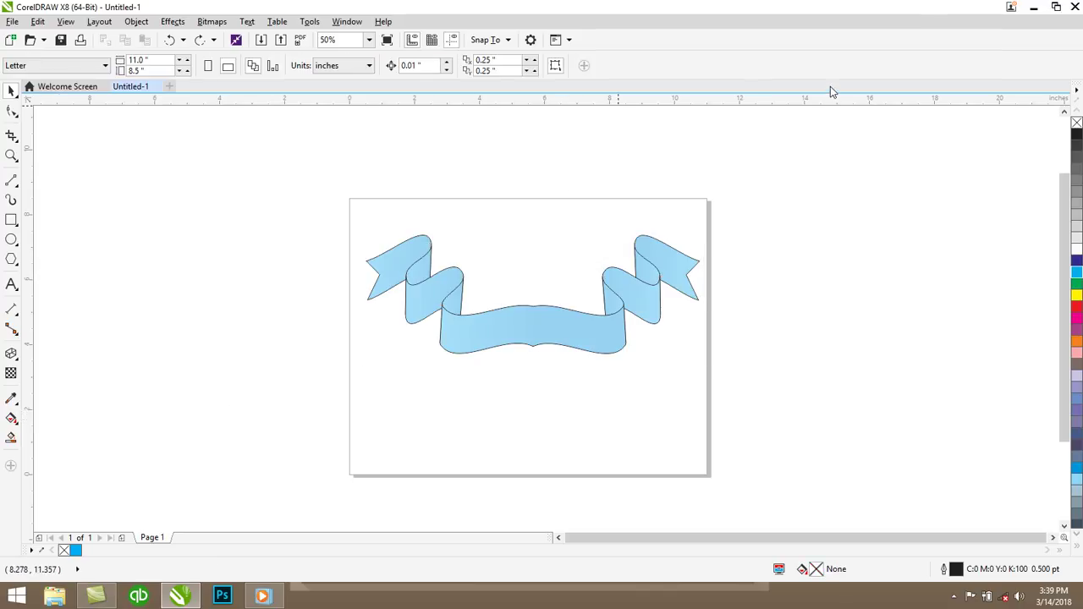